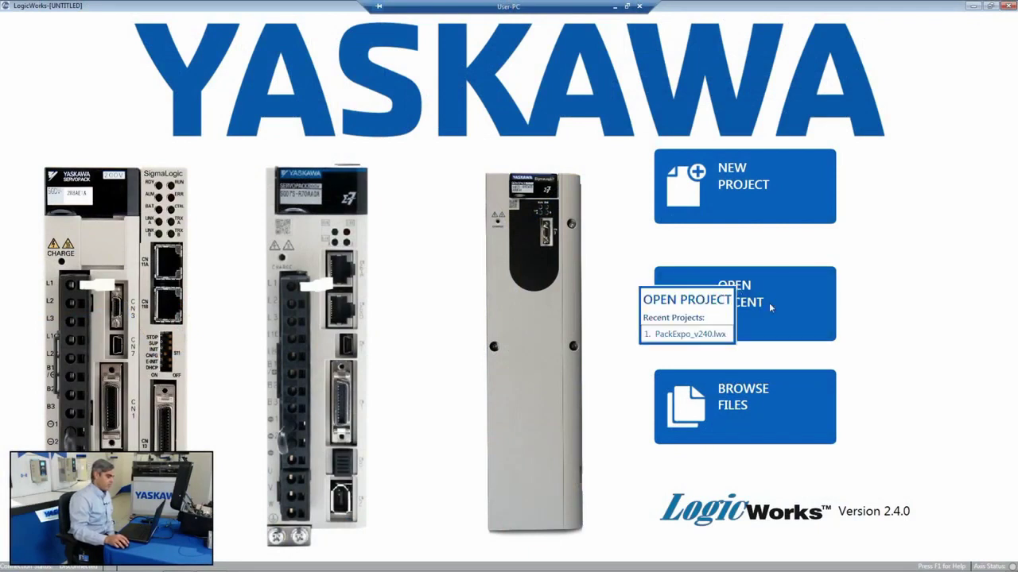
- Open PackExpo_v240.lwx from the Recent Projects list on the LogicWorks start screen
{"action": "left_click", "coordinate": [698, 335]}
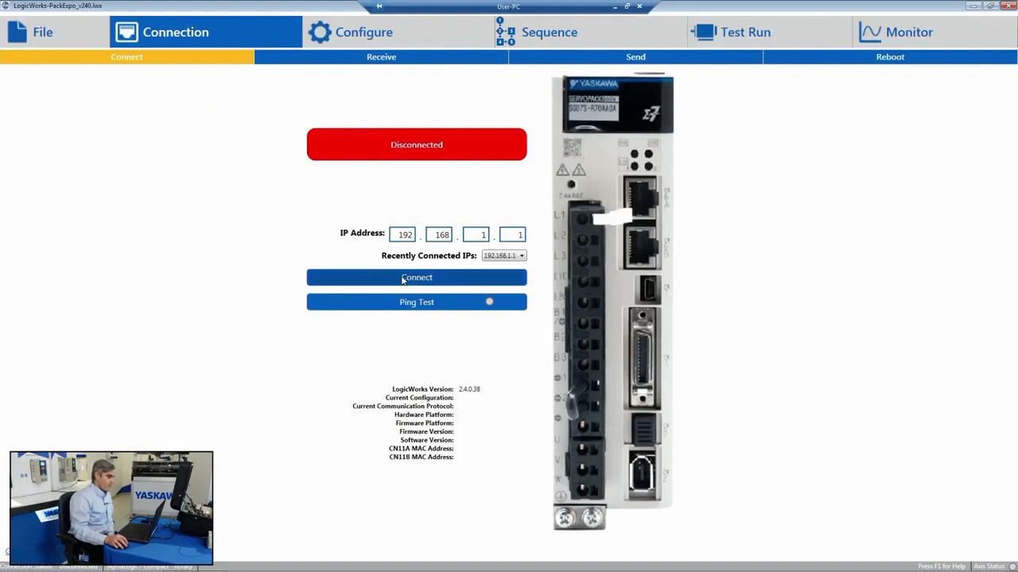
- Connect to the SigmaLogic drive at IP 192.168.1.1 so it reports SGD7S over EthernetIP
{"action": "left_click", "coordinate": [403, 278]}
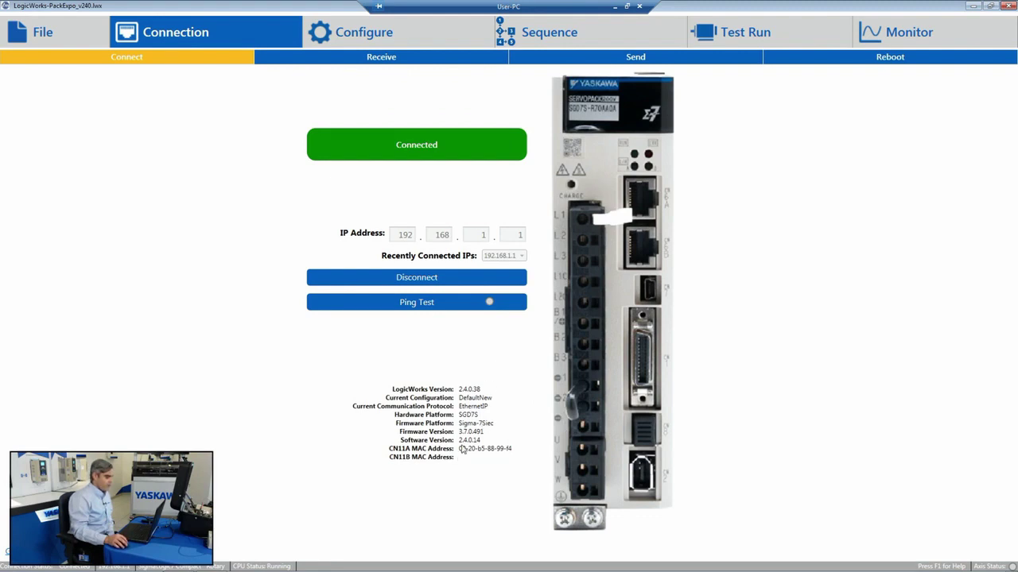
- Look over the Ethernet, Units and Options pages, keeping Revolutions, then show the Test Run page
{"action": "left_click", "coordinate": [361, 31]}
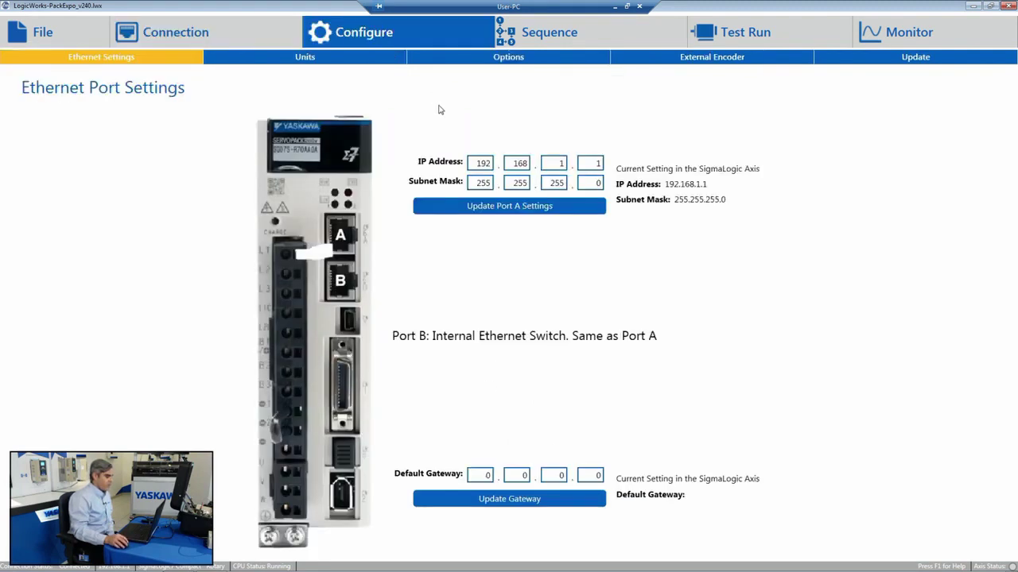
{"action": "left_click", "coordinate": [382, 56]}
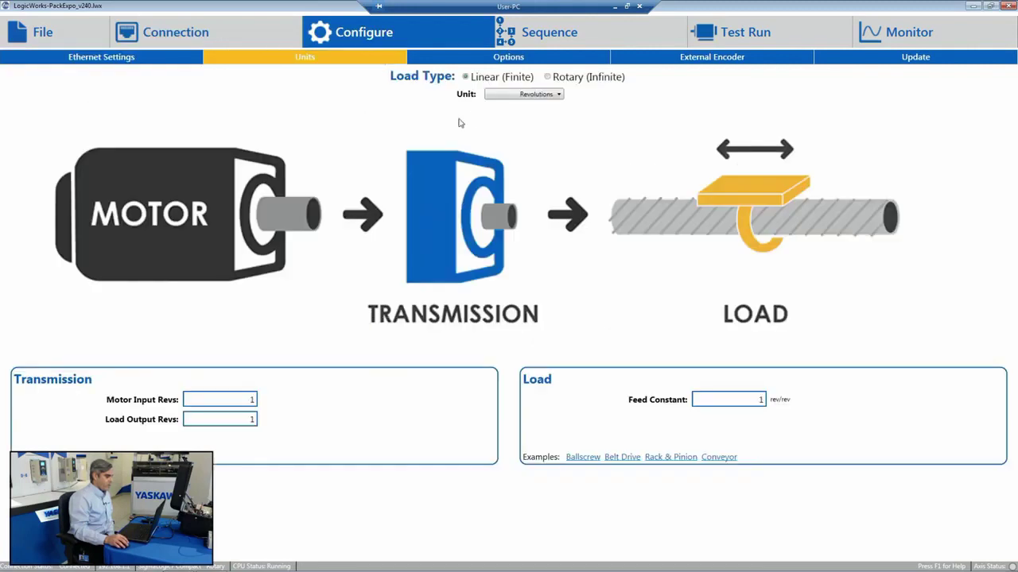
{"action": "left_click", "coordinate": [539, 94]}
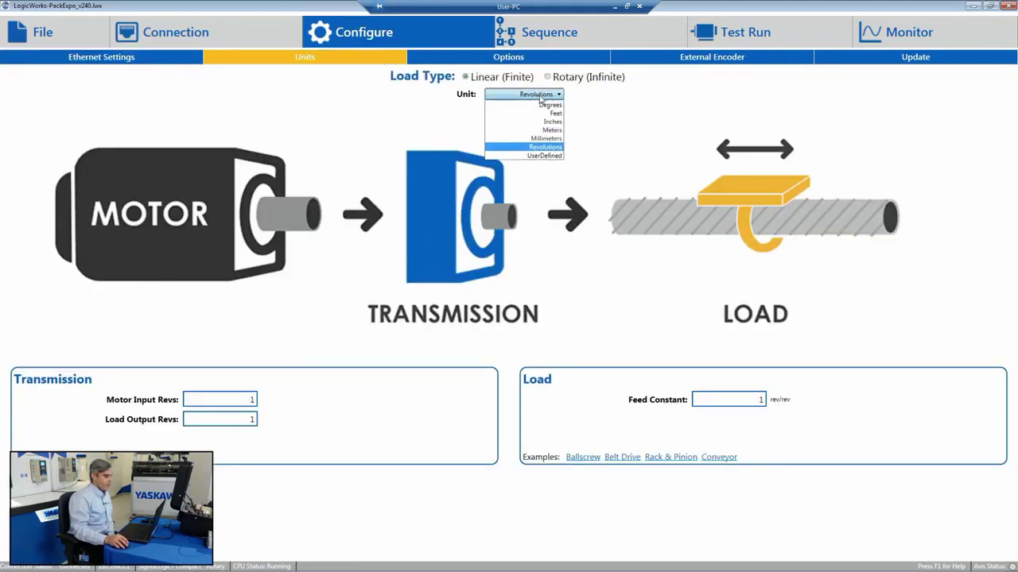
{"action": "left_click", "coordinate": [612, 129]}
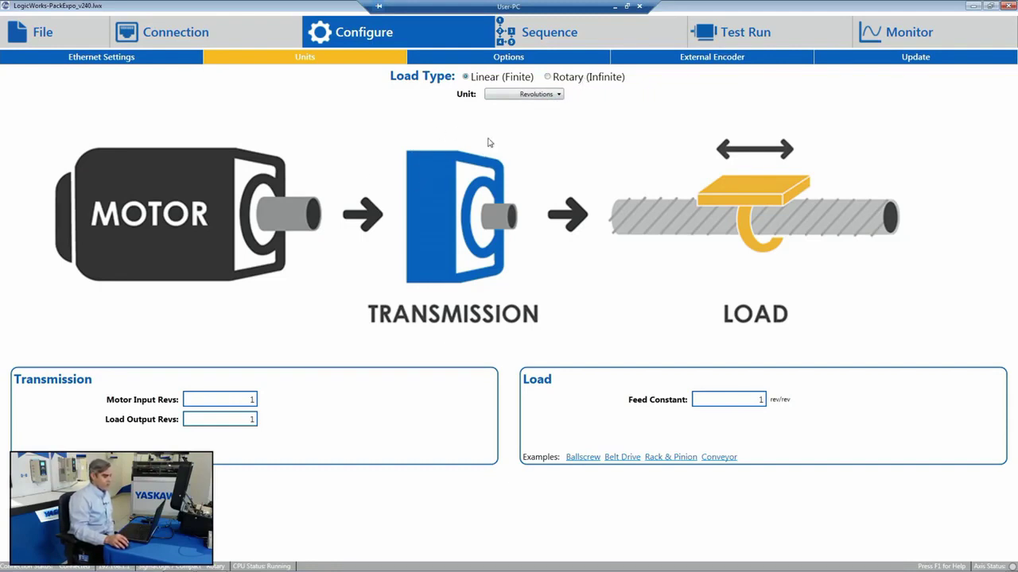
{"action": "left_click", "coordinate": [517, 60]}
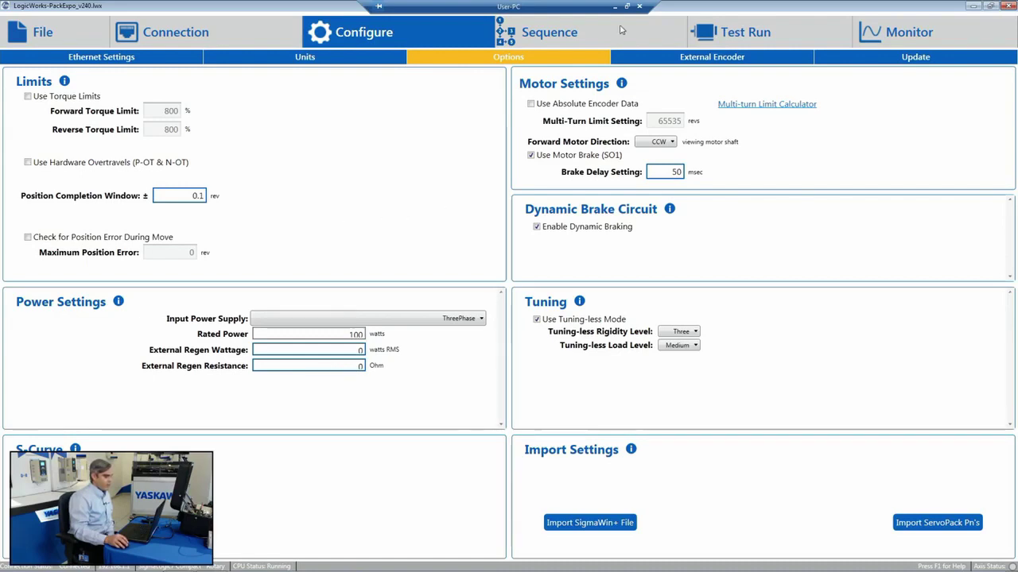
{"action": "left_click", "coordinate": [704, 40]}
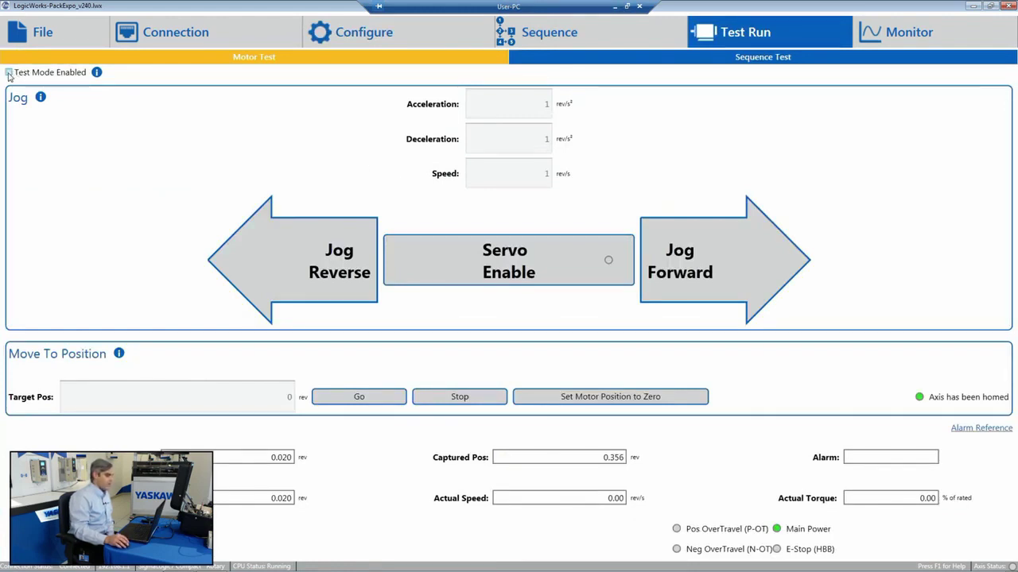
- Turn on test mode and set jog acceleration, deceleration and speed to 20
{"action": "left_click", "coordinate": [9, 72]}
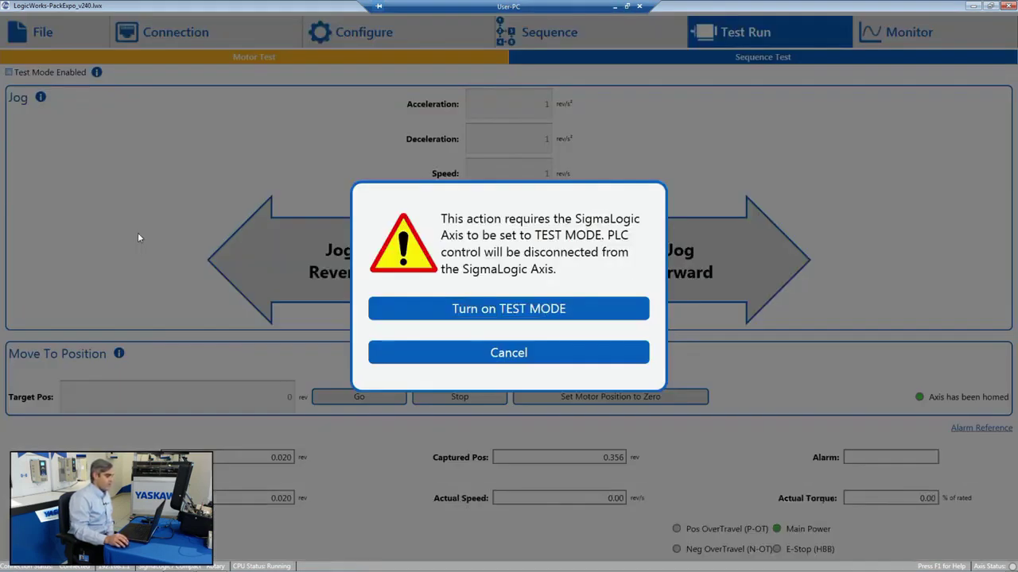
{"action": "left_click", "coordinate": [526, 319]}
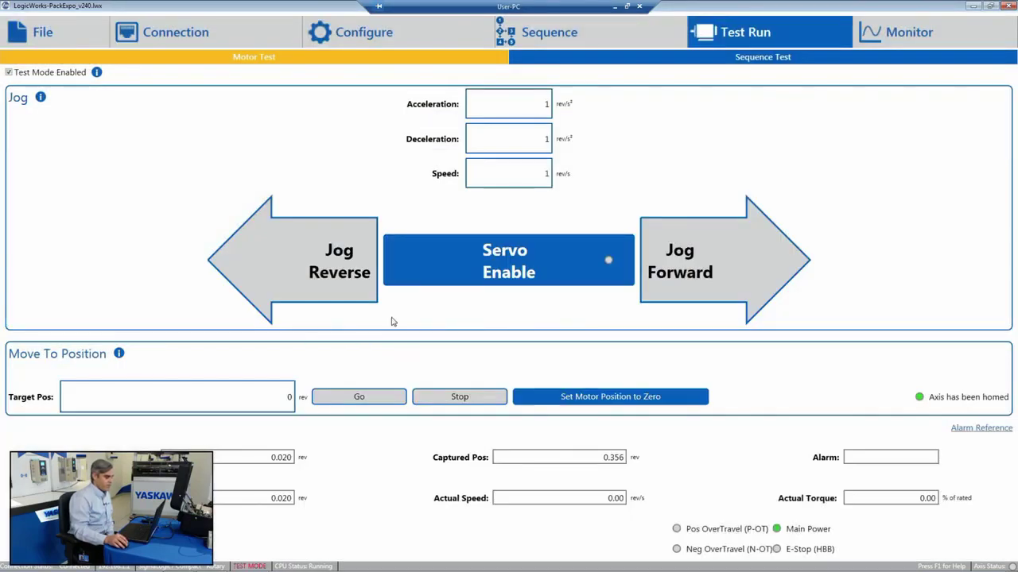
{"action": "double_click", "coordinate": [527, 97]}
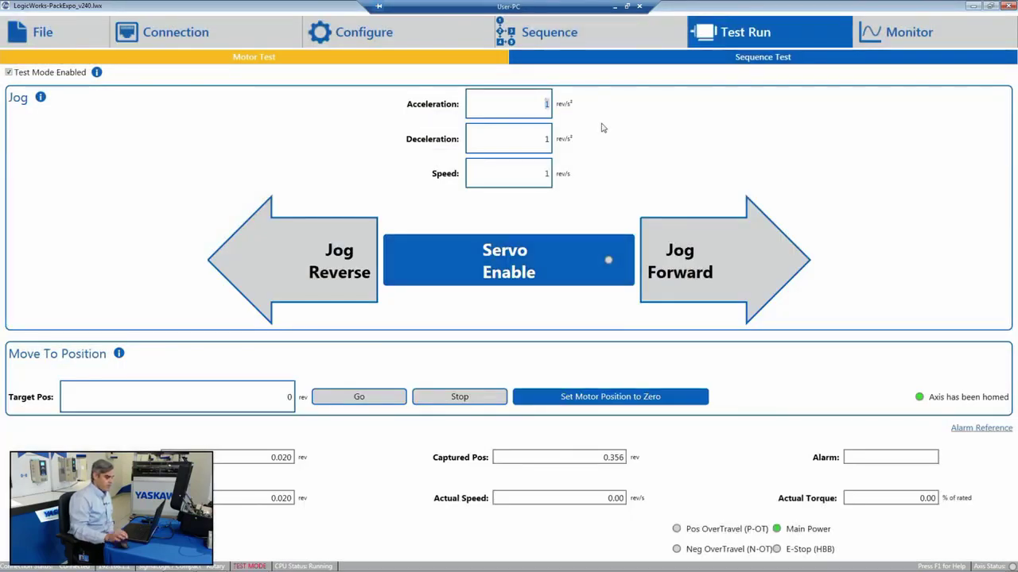
{"action": "type", "text": "20"}
{"action": "key", "text": "Tab"}
{"action": "type", "text": "20"}
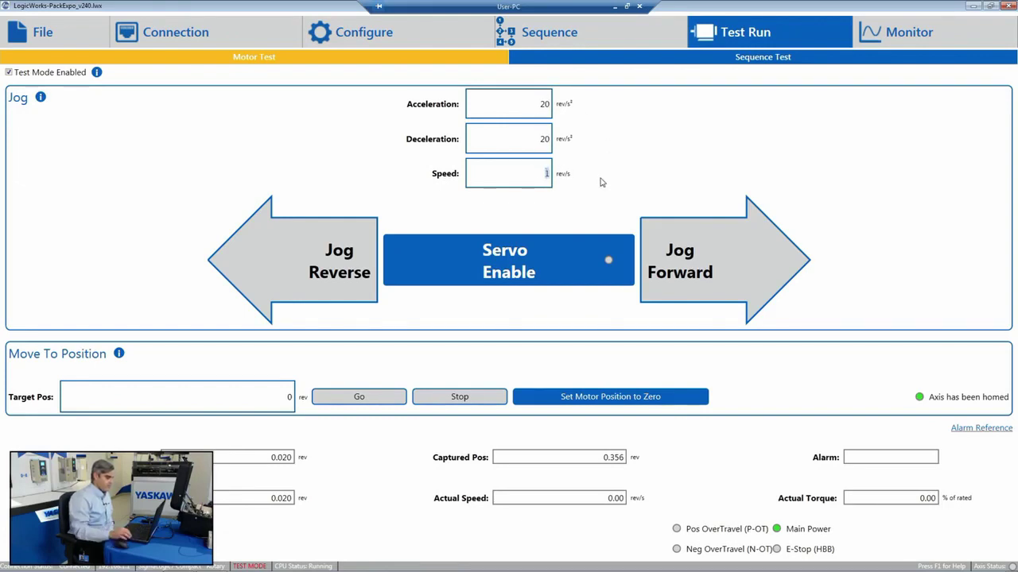
{"action": "type", "text": "20"}
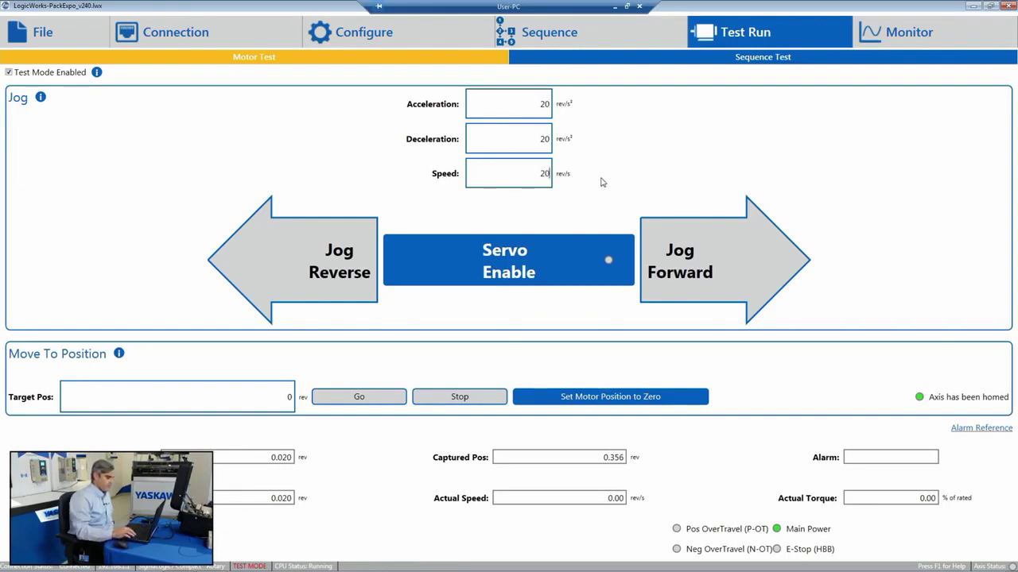
- Enable the servo, jog the motor in reverse, then turn test mode off
{"action": "left_click", "coordinate": [604, 263]}
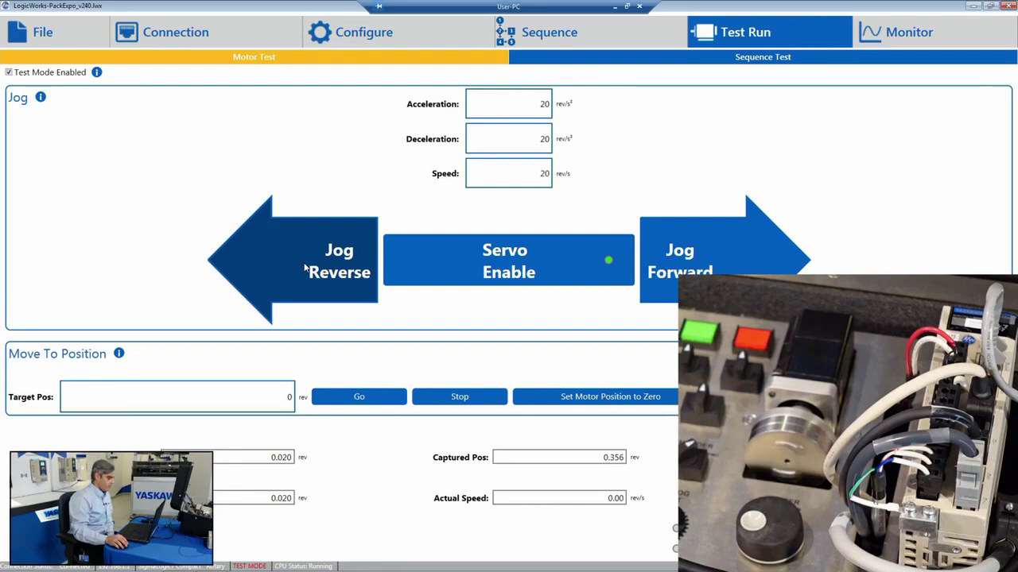
{"action": "left_click", "coordinate": [305, 271]}
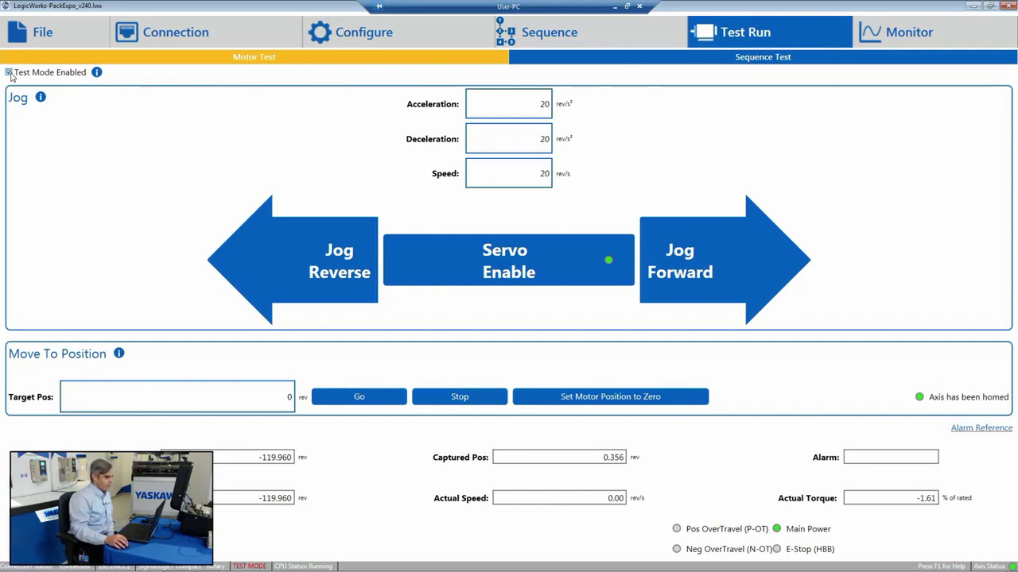
{"action": "left_click", "coordinate": [9, 73]}
{"action": "left_click", "coordinate": [473, 313]}
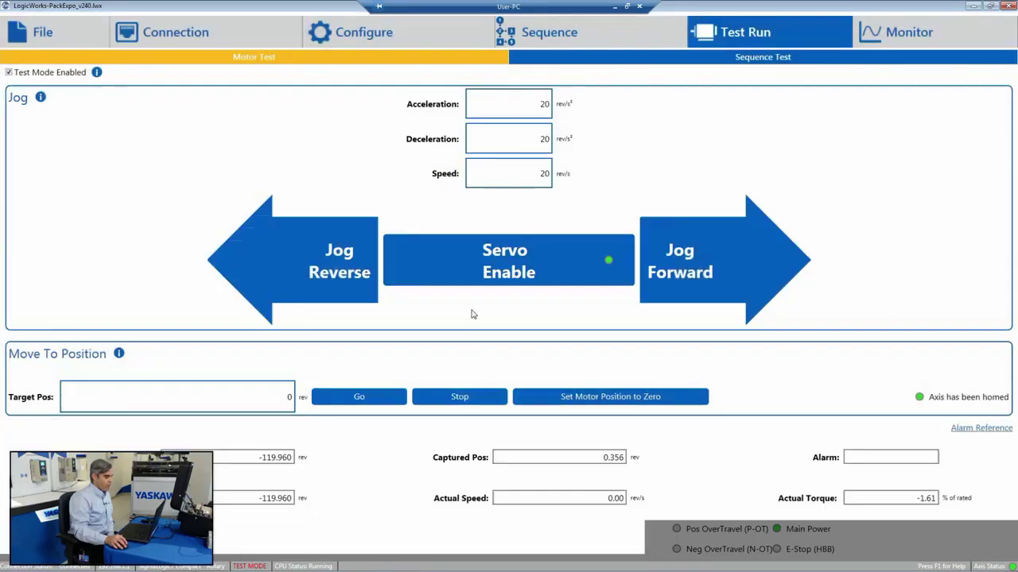
- In RSLogix 5000, review the SigmaLogic_Axis1 module properties (input 102, output 112, size 64), then cancel
{"action": "left_click", "coordinate": [616, 7]}
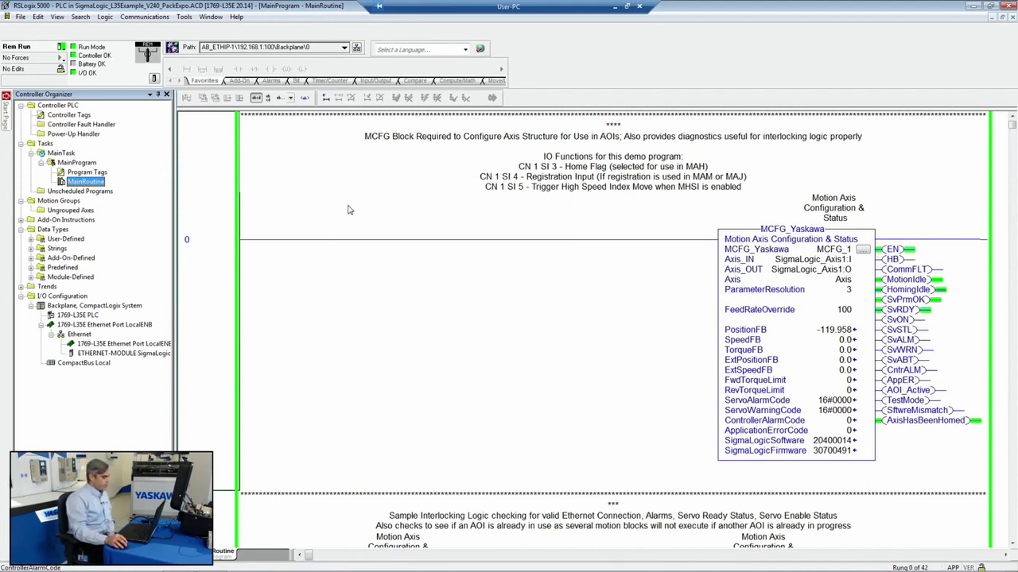
{"action": "left_click", "coordinate": [121, 355]}
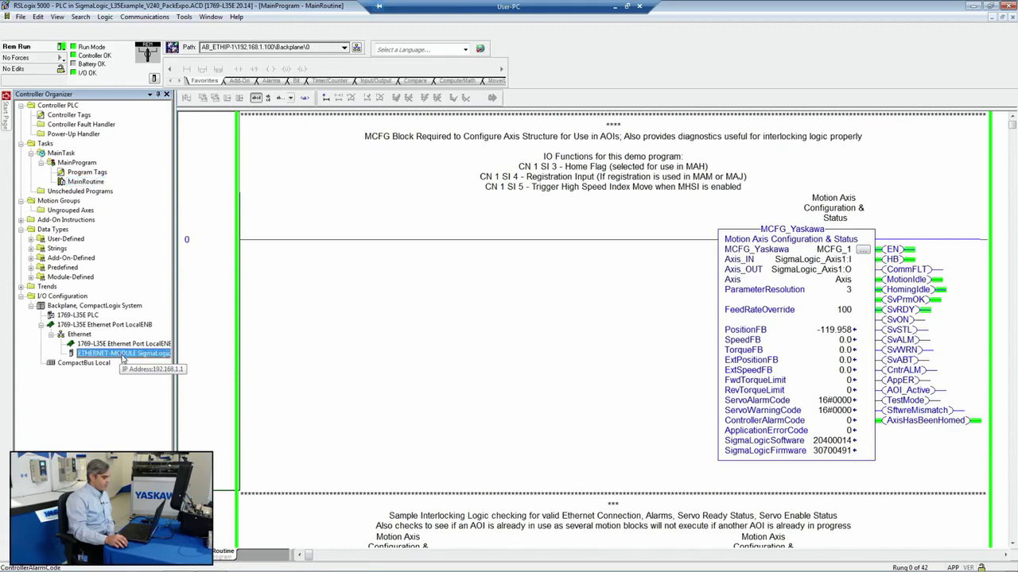
{"action": "right_click", "coordinate": [123, 359]}
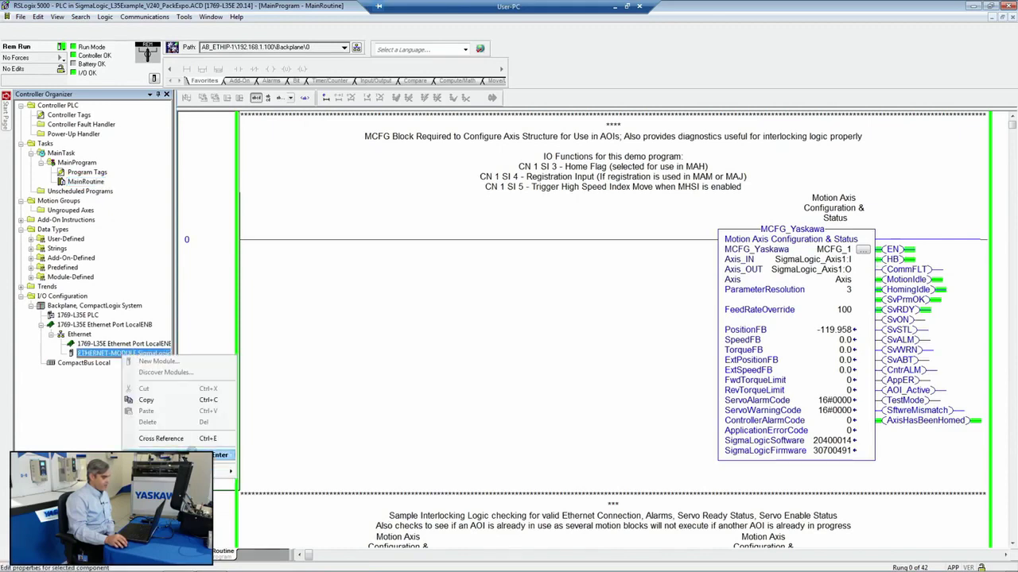
{"action": "key", "text": "Return"}
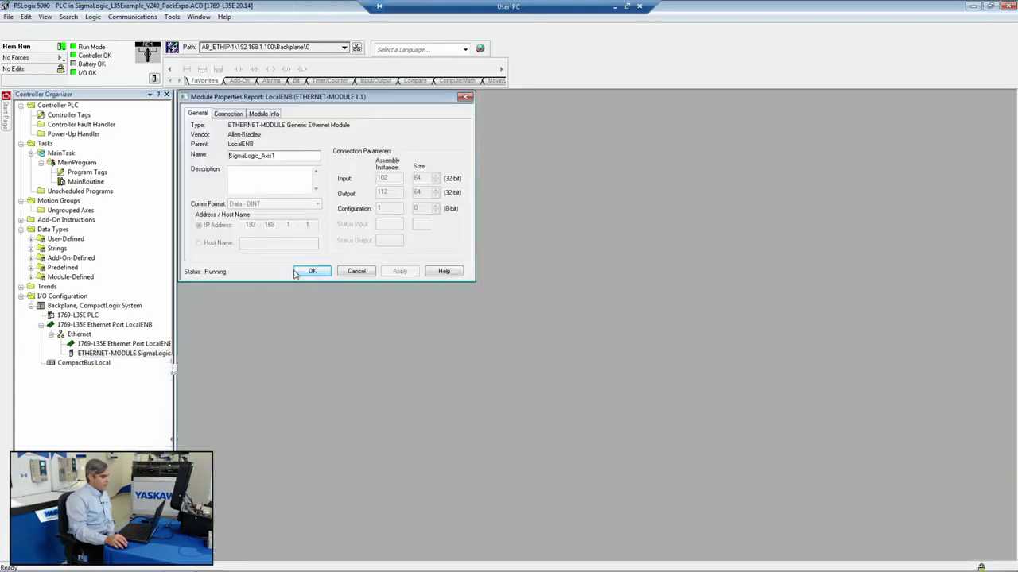
{"action": "left_click", "coordinate": [357, 272]}
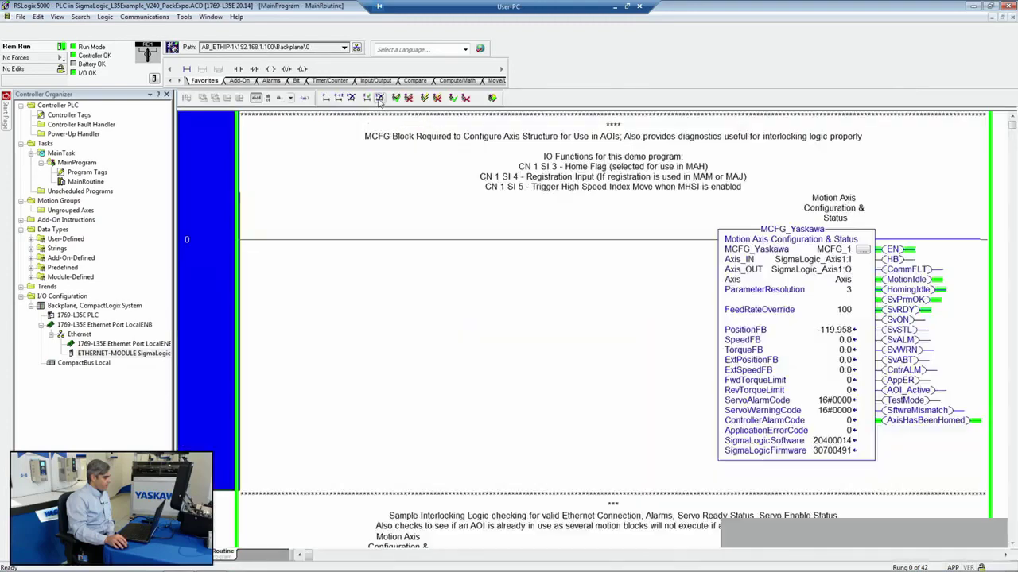
- Maximize the MainRoutine ladder and select the MCFG_Yaskawa Axis operand
{"action": "left_click", "coordinate": [380, 99]}
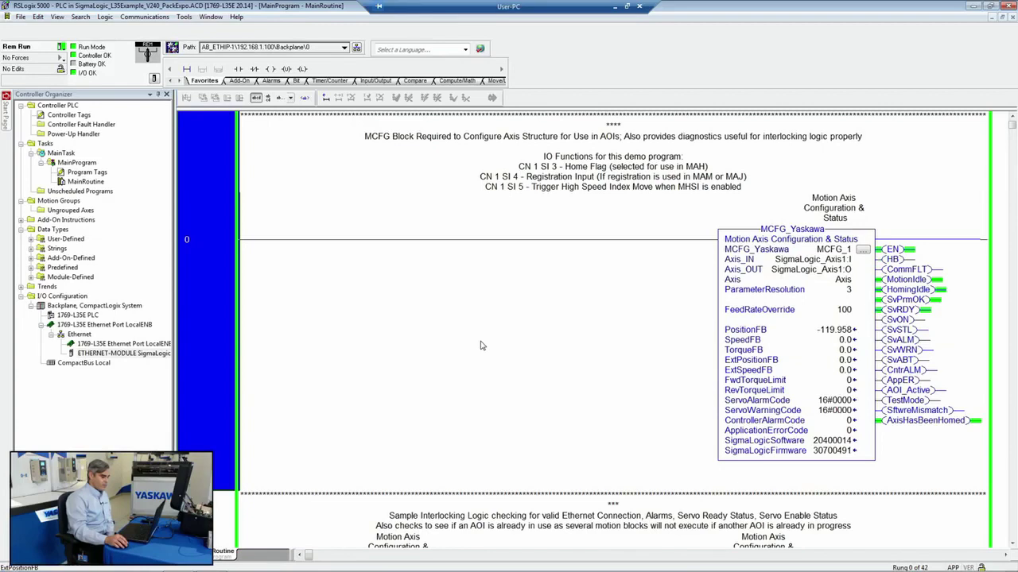
{"action": "scroll", "coordinate": [481, 345], "scroll_direction": "down", "scroll_amount": 1}
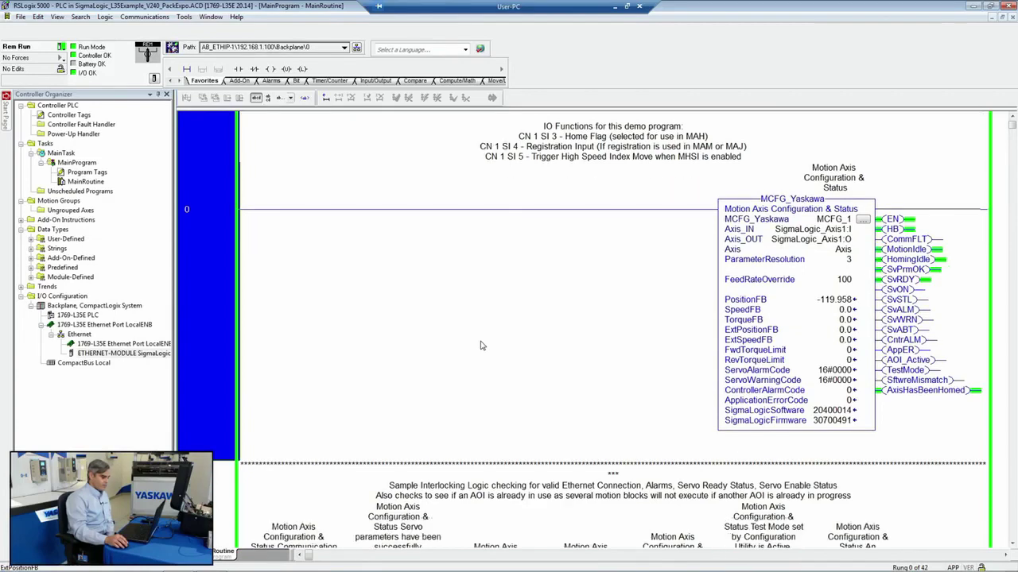
{"action": "left_click", "coordinate": [839, 250]}
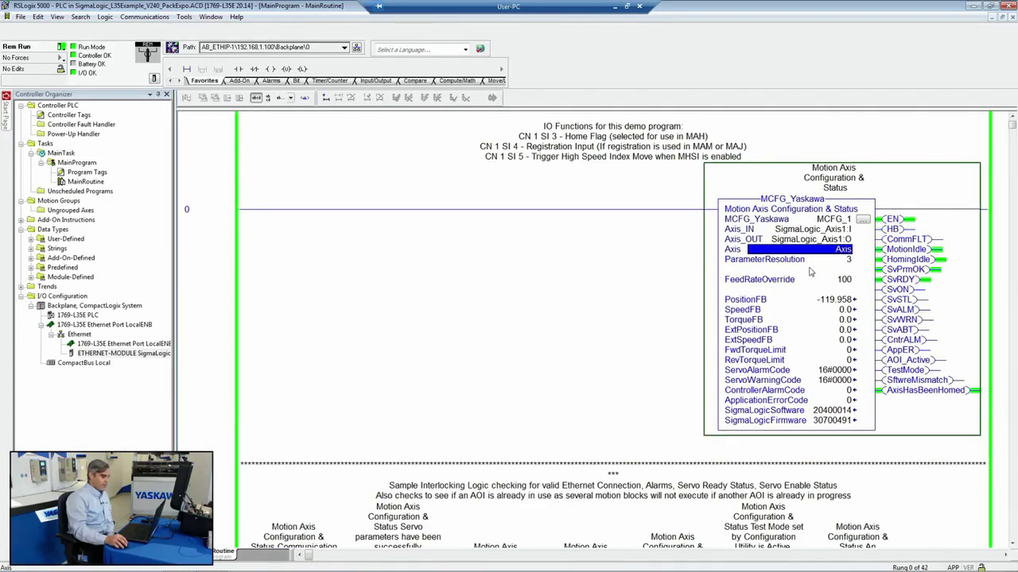
- Toggle the ServoOnReq bit on rung 8 to switch the axis servo on
{"action": "scroll", "coordinate": [461, 259], "scroll_direction": "down", "scroll_amount": 10}
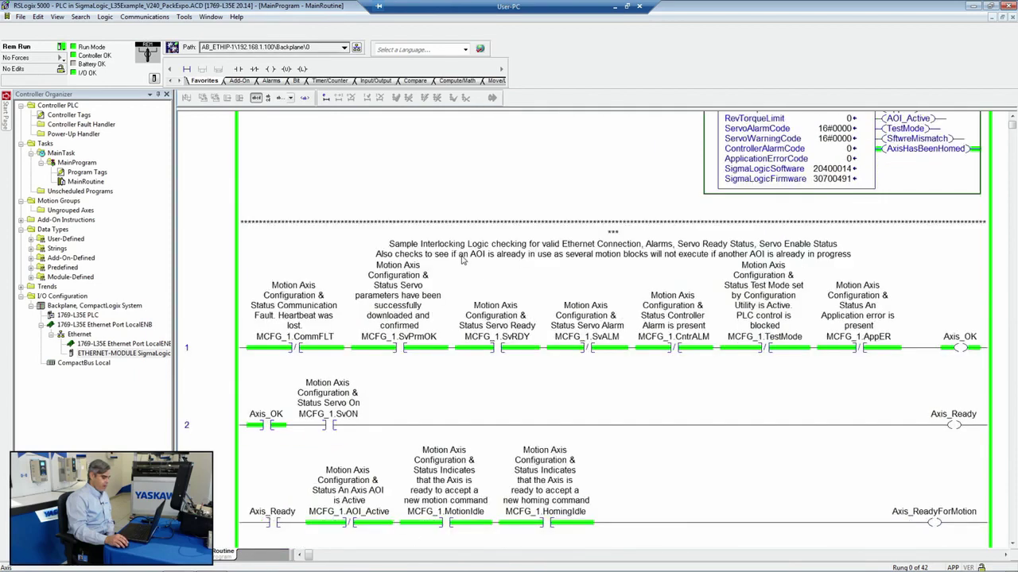
{"action": "scroll", "coordinate": [461, 258], "scroll_direction": "down", "scroll_amount": 10}
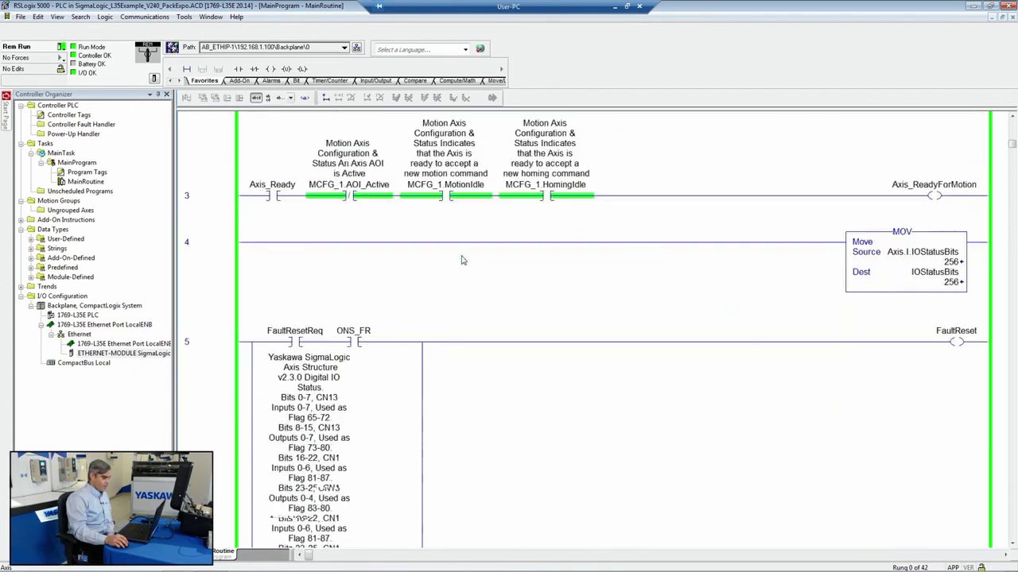
{"action": "scroll", "coordinate": [463, 260], "scroll_direction": "down", "scroll_amount": 8}
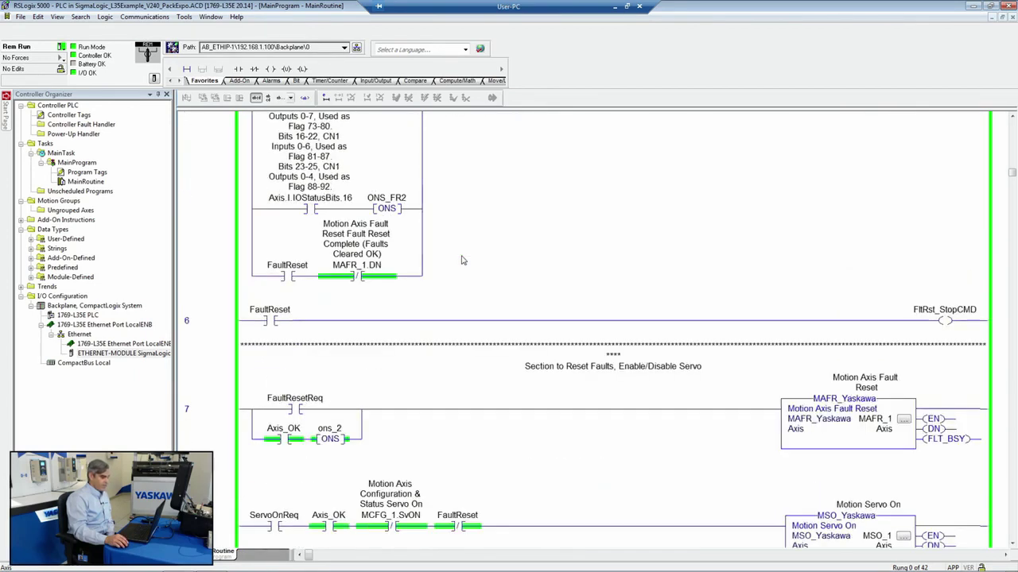
{"action": "scroll", "coordinate": [463, 260], "scroll_direction": "down", "scroll_amount": 4}
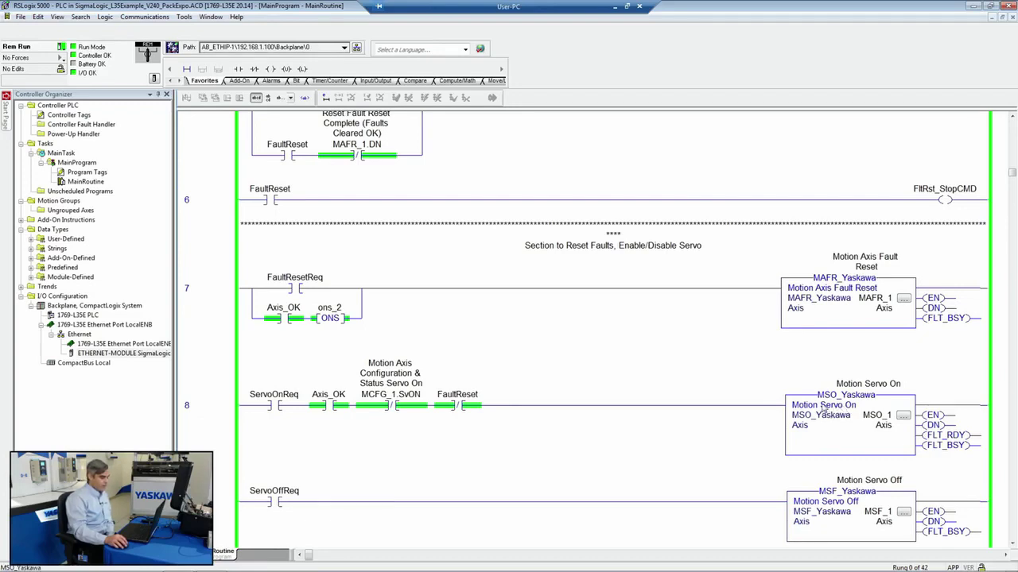
{"action": "right_click", "coordinate": [276, 408]}
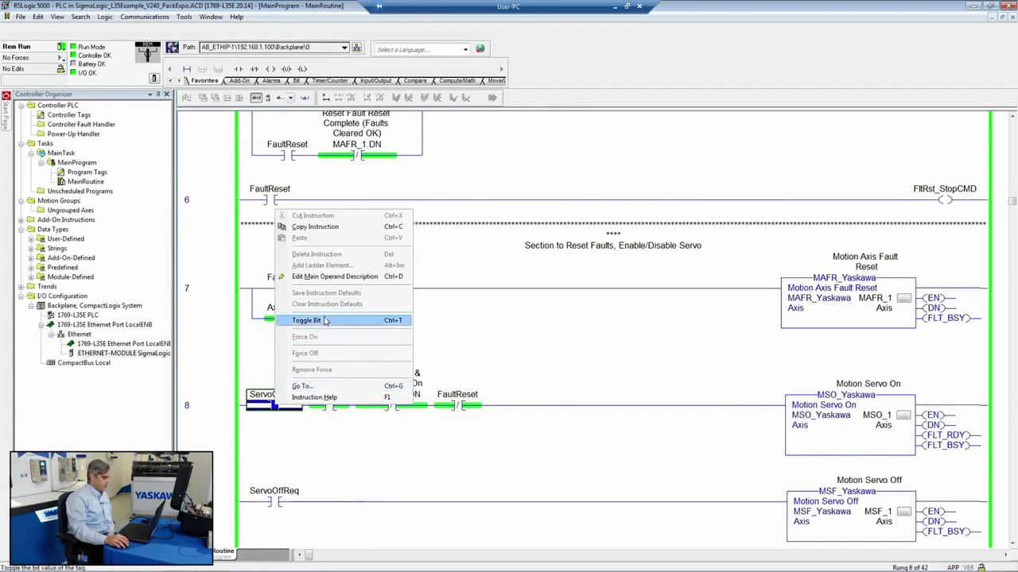
{"action": "left_click", "coordinate": [310, 320]}
- Scroll down to and select rung 13, the MAJ Jog Block Section
{"action": "scroll", "coordinate": [489, 428], "scroll_direction": "down", "scroll_amount": 1}
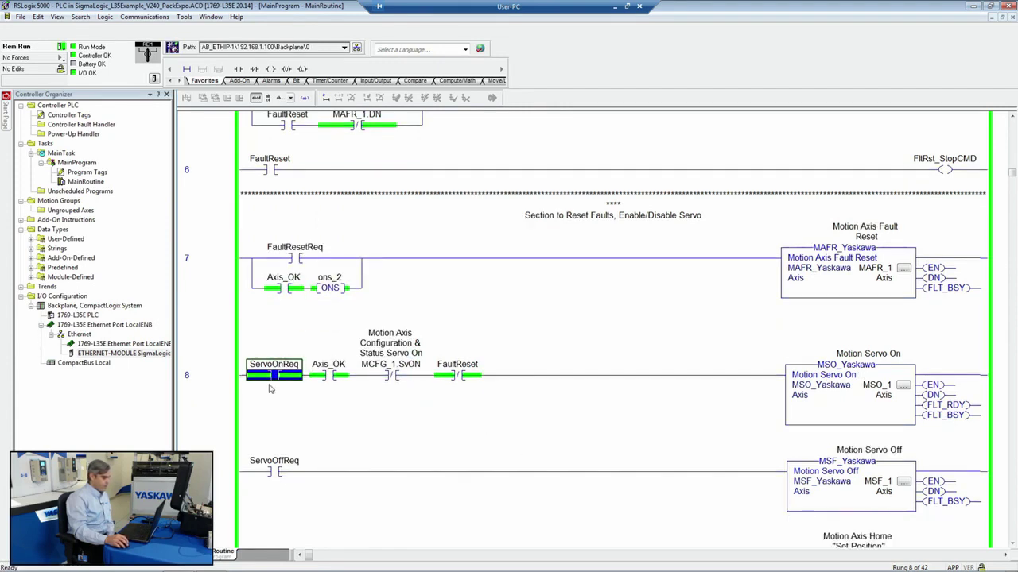
{"action": "scroll", "coordinate": [269, 388], "scroll_direction": "down", "scroll_amount": 15}
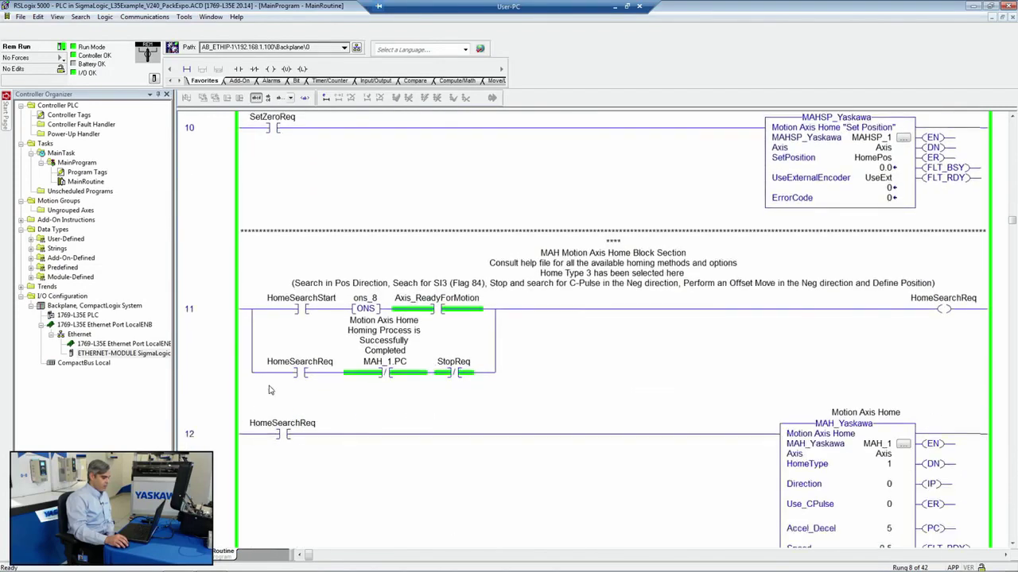
{"action": "scroll", "coordinate": [268, 390], "scroll_direction": "down", "scroll_amount": 18}
{"action": "left_click", "coordinate": [286, 362]}
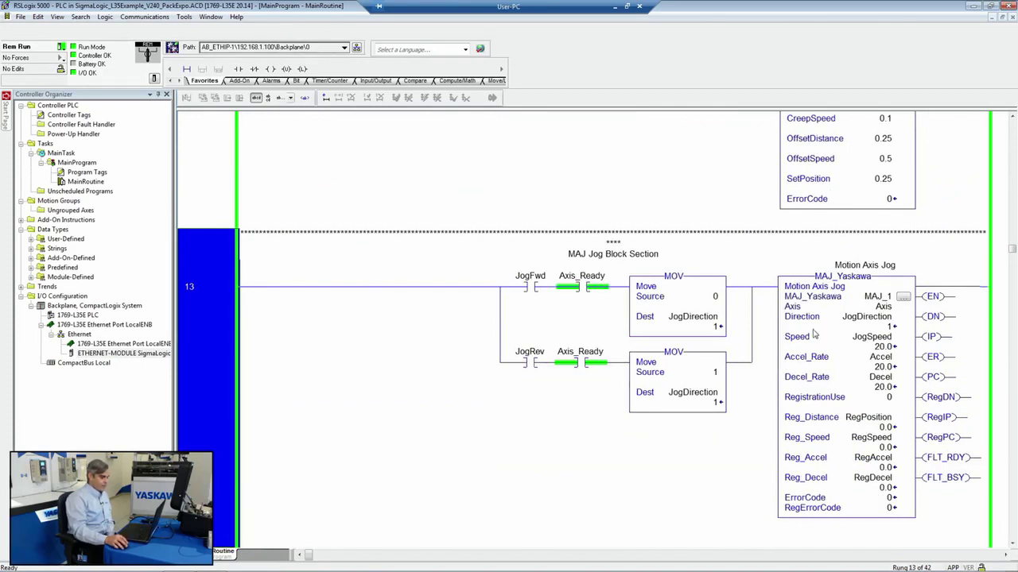
- Toggle the JogFwd bit on rung 13 on to jog forward, then off to stop
{"action": "left_click", "coordinate": [541, 288]}
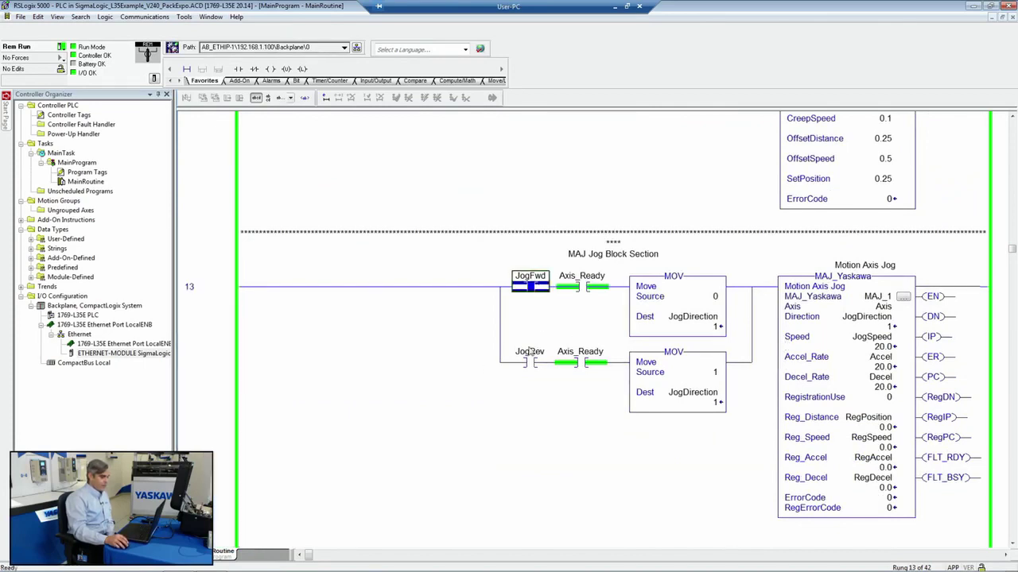
{"action": "right_click", "coordinate": [540, 288]}
{"action": "left_click", "coordinate": [567, 393]}
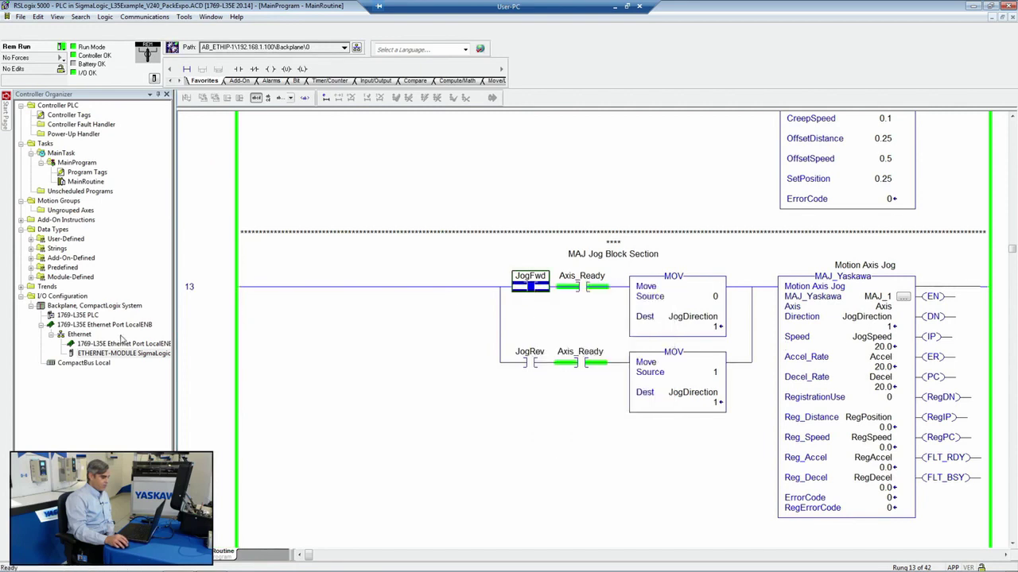
{"action": "right_click", "coordinate": [533, 293]}
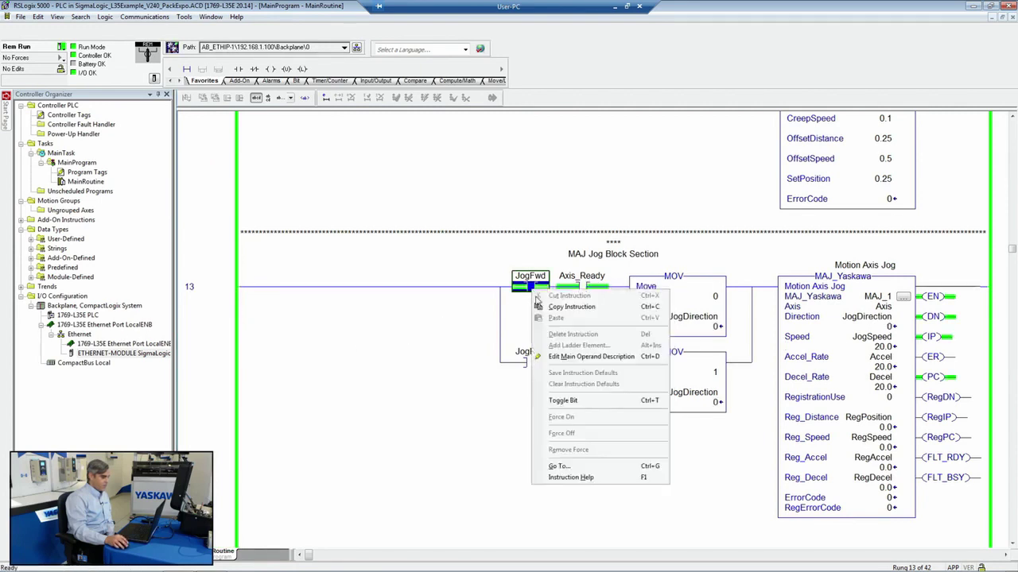
{"action": "left_click", "coordinate": [579, 398]}
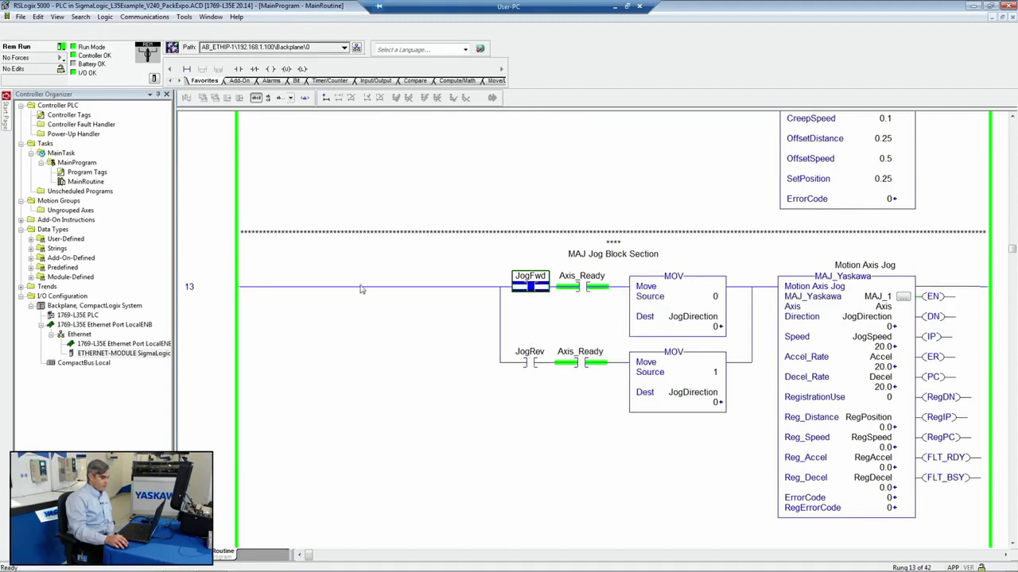
{"action": "scroll", "coordinate": [382, 293], "scroll_direction": "down", "scroll_amount": 5}
- Select rung 17 and bring up the context menu for its MAM_Yaskawa Move_Type operand
{"action": "scroll", "coordinate": [381, 293], "scroll_direction": "down", "scroll_amount": 5}
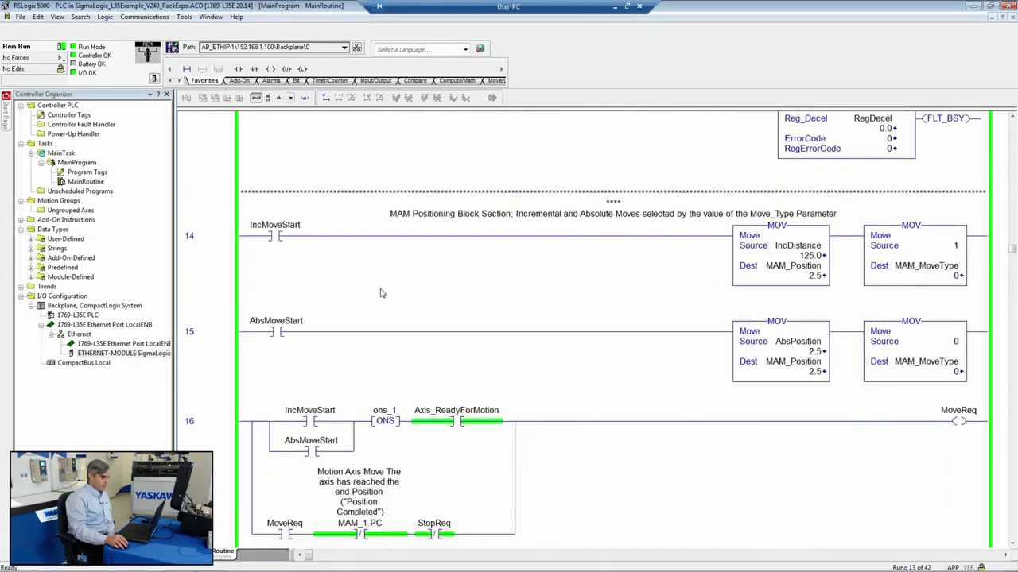
{"action": "scroll", "coordinate": [382, 294], "scroll_direction": "down", "scroll_amount": 1}
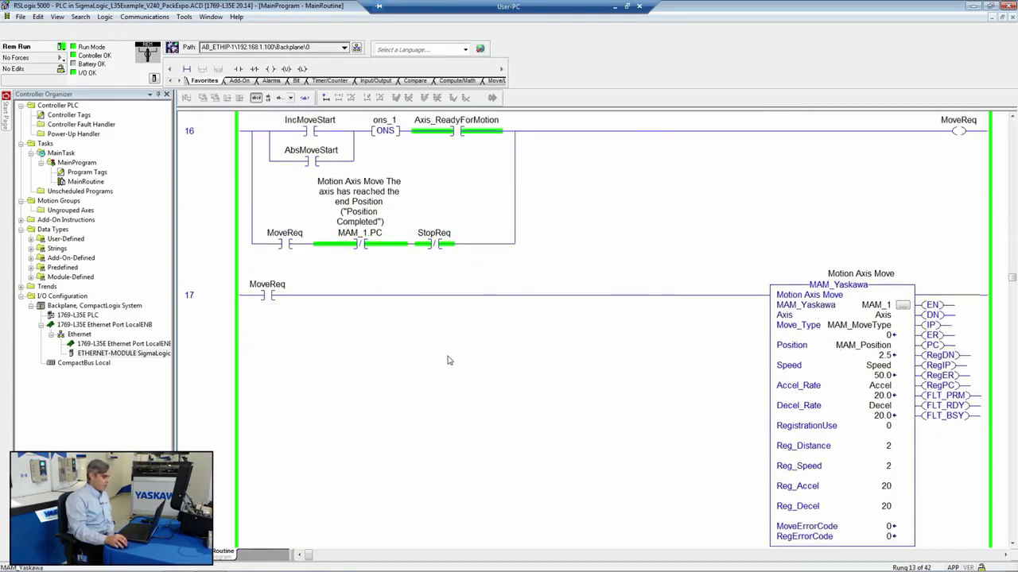
{"action": "left_click", "coordinate": [202, 328]}
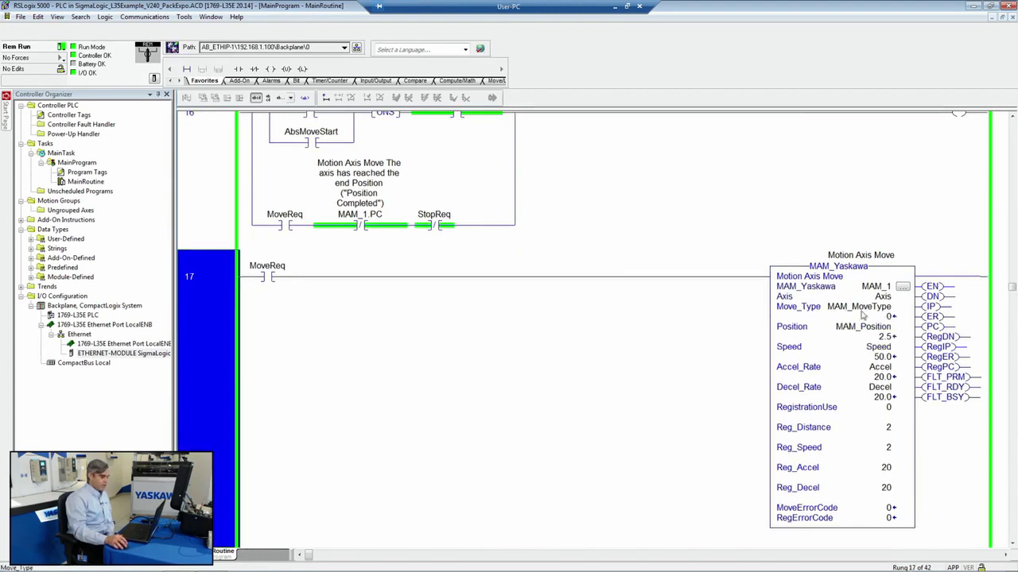
{"action": "right_click", "coordinate": [805, 319]}
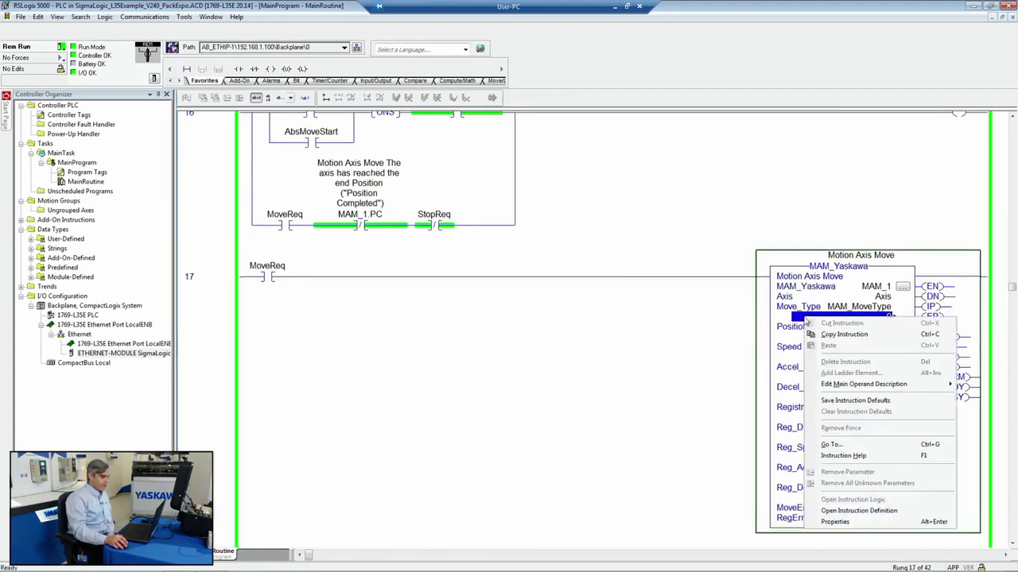
{"action": "left_click", "coordinate": [844, 456]}
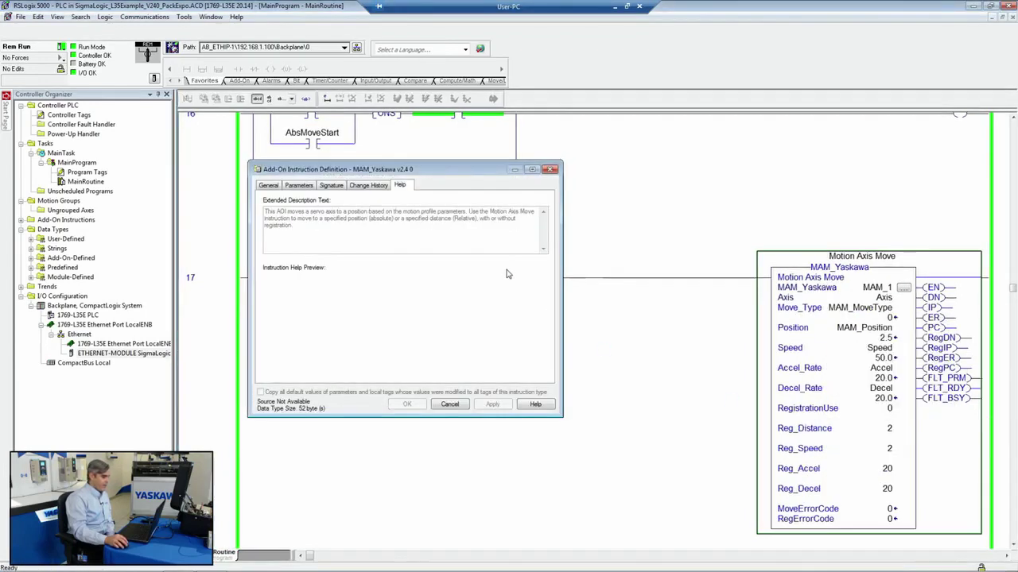
{"action": "left_click_drag", "start_coordinate": [564, 417], "coordinate": [800, 526]}
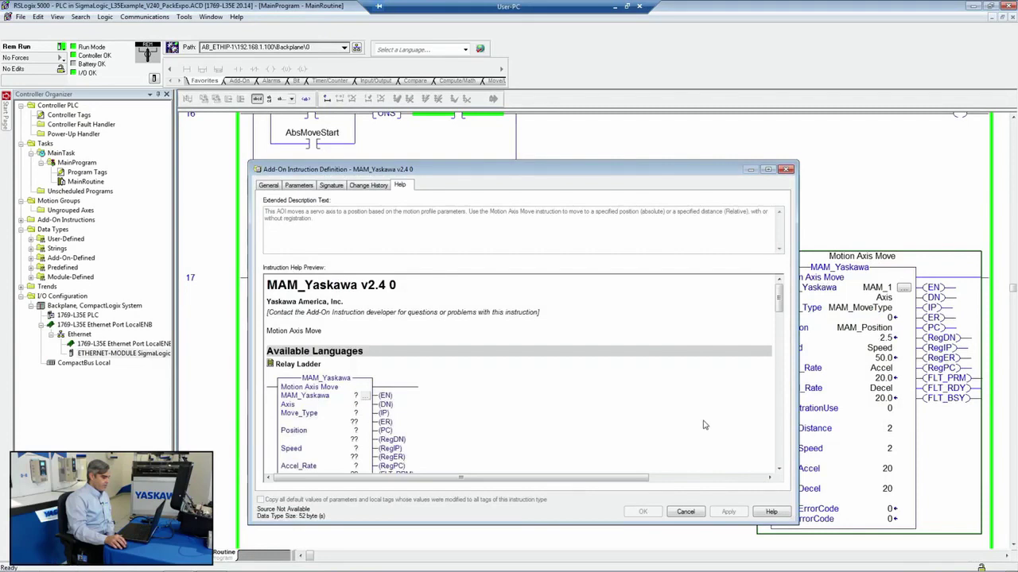
{"action": "scroll", "coordinate": [705, 423], "scroll_direction": "down", "scroll_amount": 5}
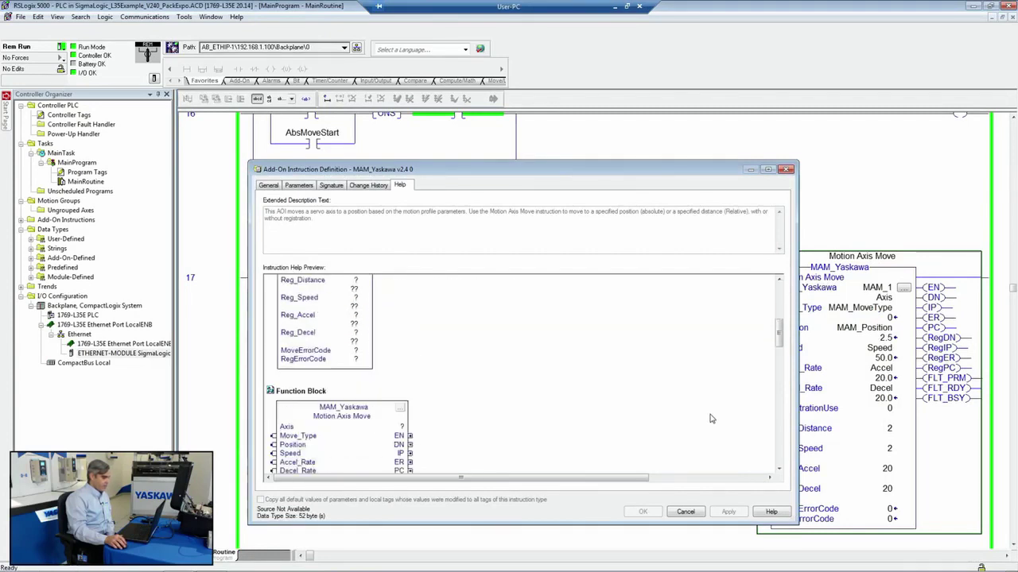
{"action": "scroll", "coordinate": [712, 419], "scroll_direction": "down", "scroll_amount": 5}
{"action": "scroll", "coordinate": [711, 419], "scroll_direction": "down", "scroll_amount": 3}
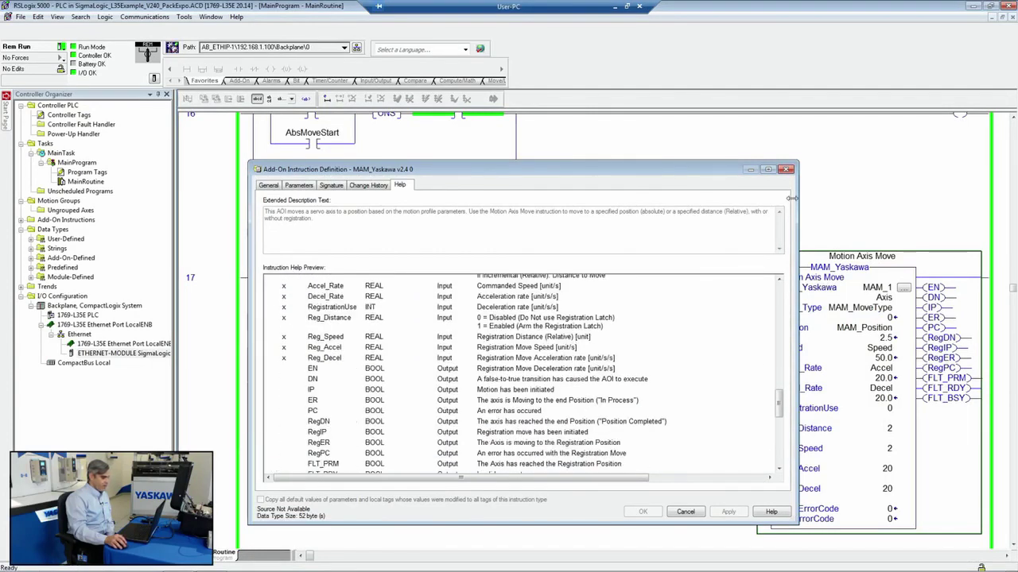
{"action": "scroll", "coordinate": [738, 326], "scroll_direction": "up", "scroll_amount": 2}
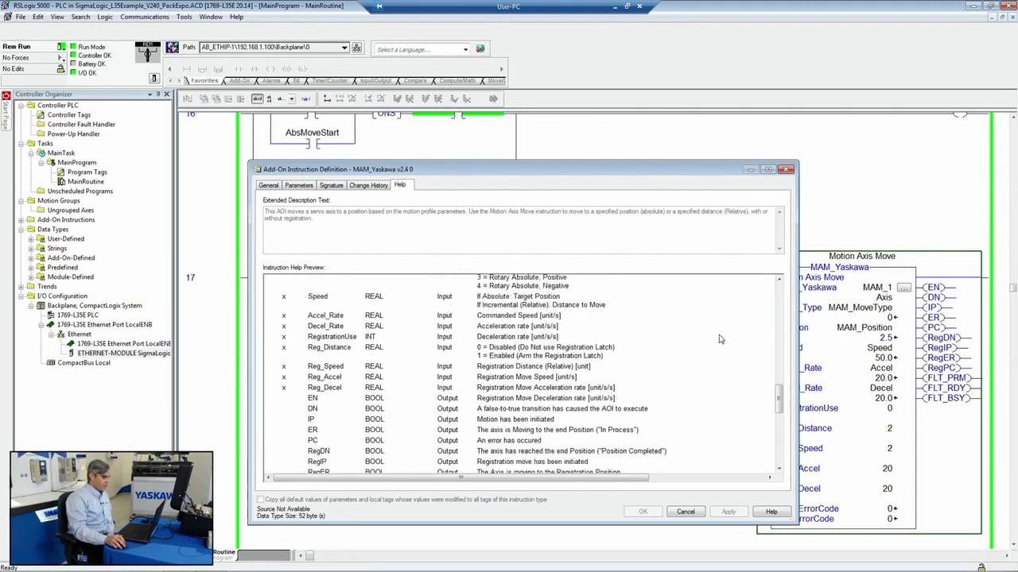
{"action": "left_click", "coordinate": [784, 169]}
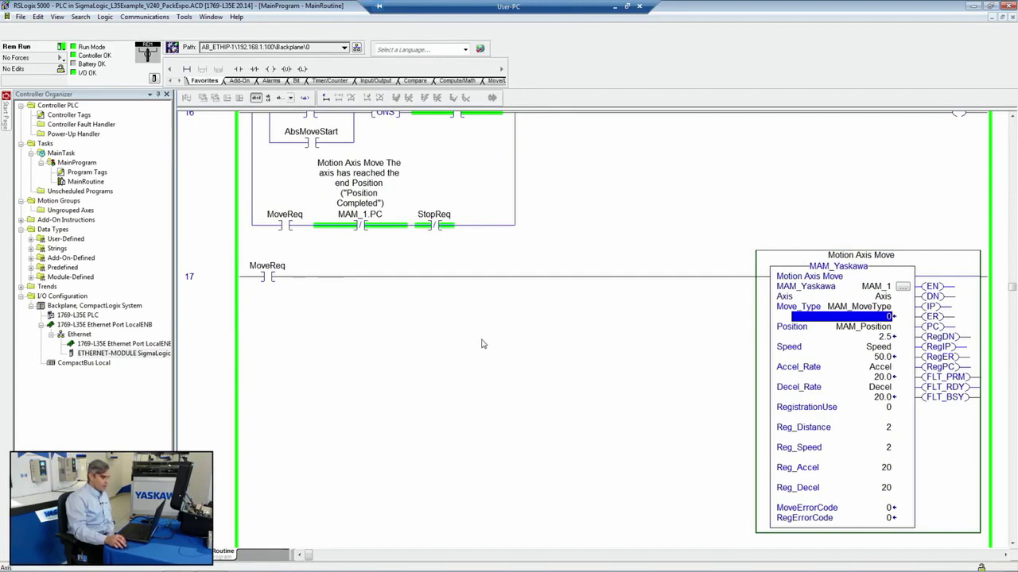
- Scroll through rungs 18–25 and select rung 22's Motion Axis Blend block
{"action": "scroll", "coordinate": [210, 326], "scroll_direction": "down", "scroll_amount": 10}
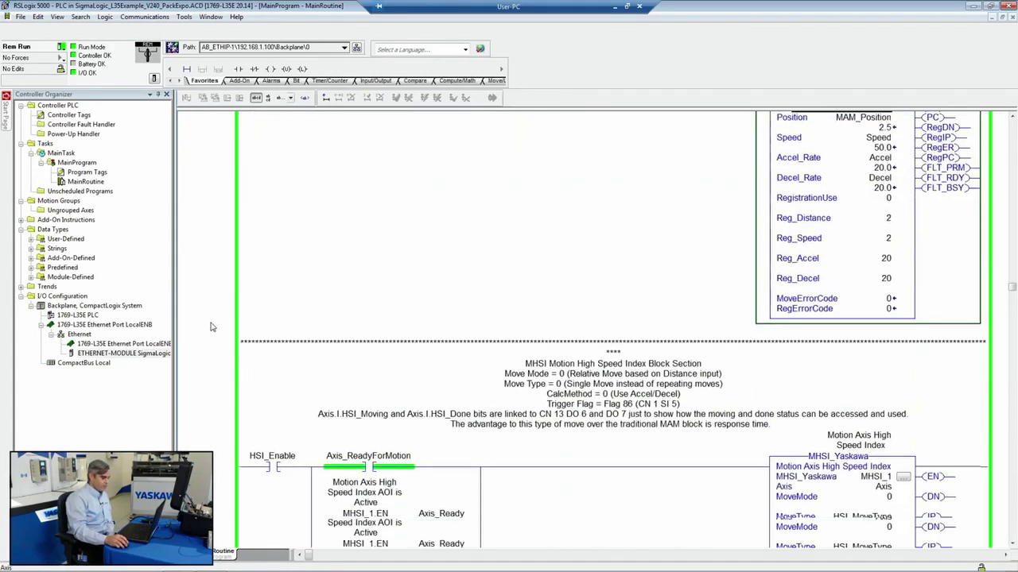
{"action": "scroll", "coordinate": [211, 326], "scroll_direction": "down", "scroll_amount": 10}
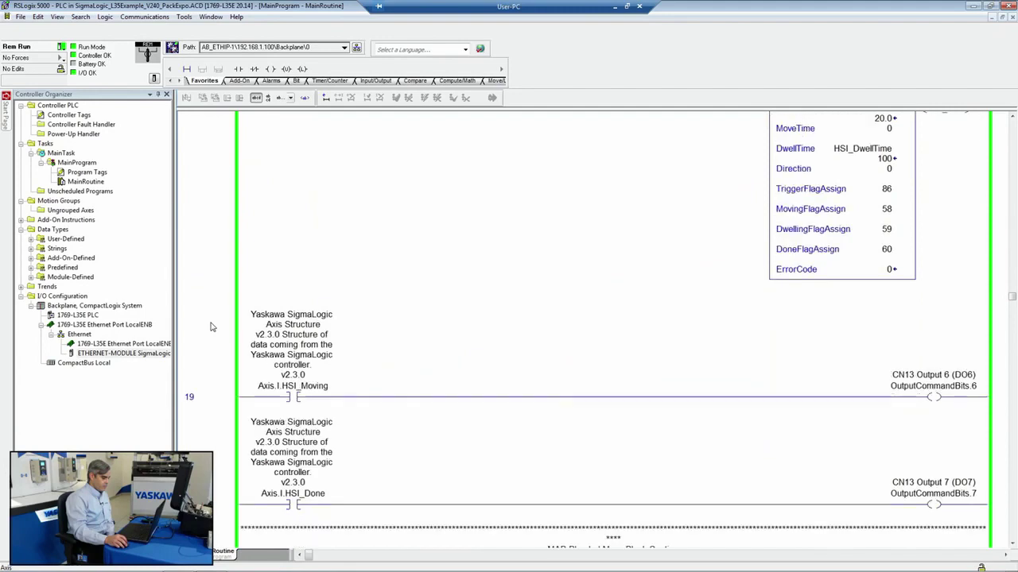
{"action": "scroll", "coordinate": [210, 326], "scroll_direction": "down", "scroll_amount": 5}
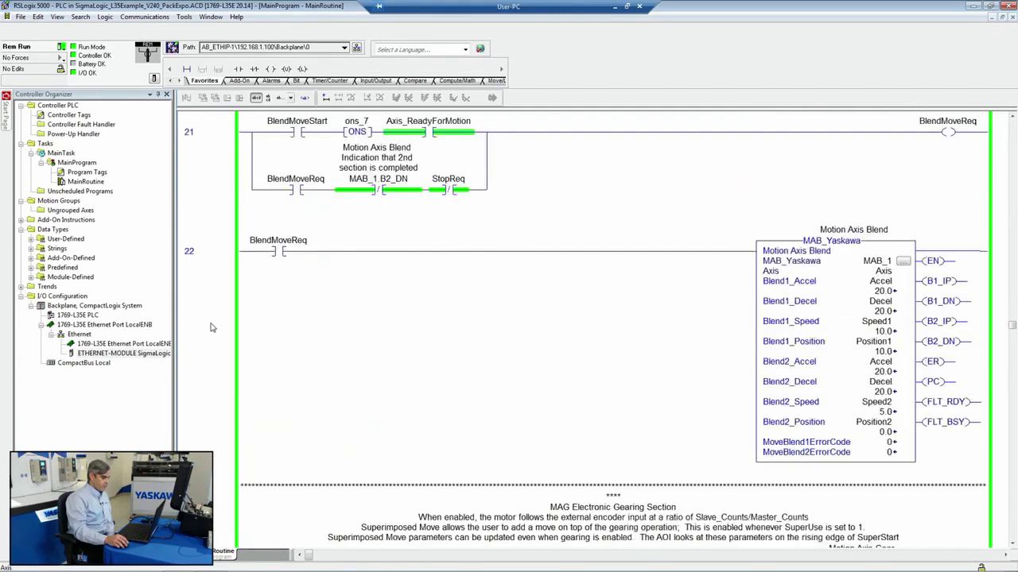
{"action": "scroll", "coordinate": [211, 326], "scroll_direction": "down", "scroll_amount": 1}
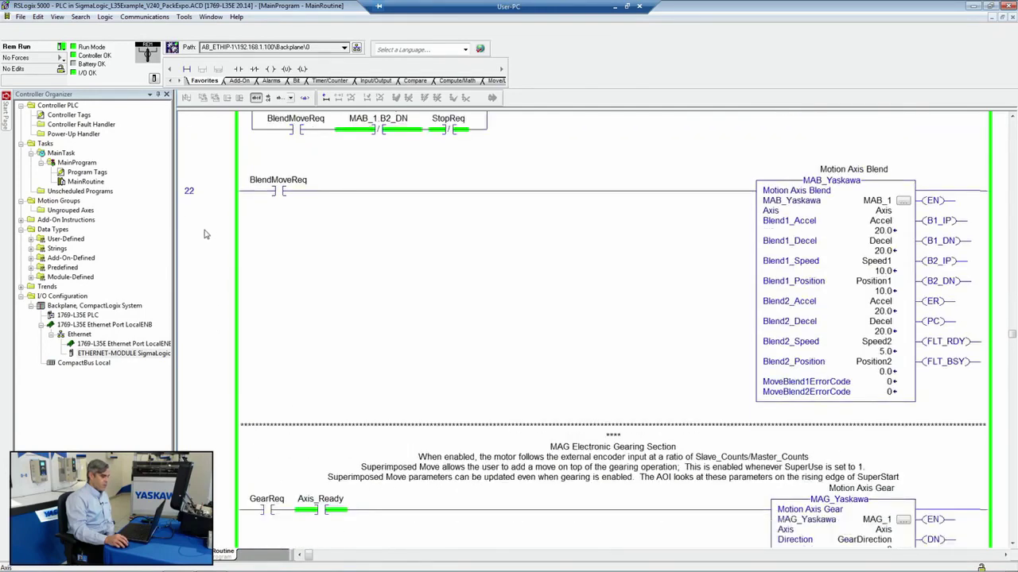
{"action": "left_click", "coordinate": [204, 233]}
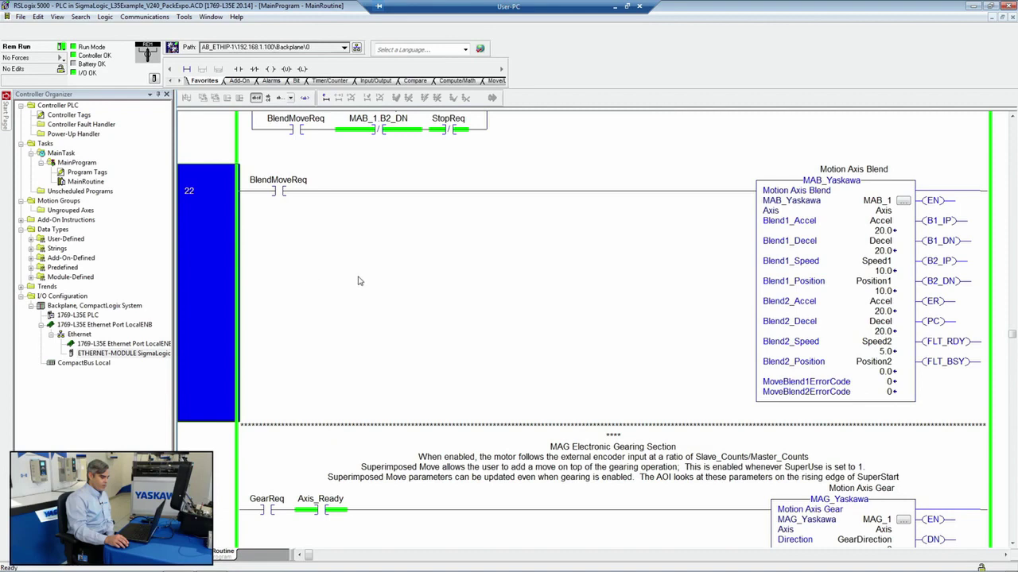
- Return up the ladder and select rung 12 with the MAH_Yaskawa Motion Axis Home block
{"action": "scroll", "coordinate": [661, 272], "scroll_direction": "up", "scroll_amount": 1}
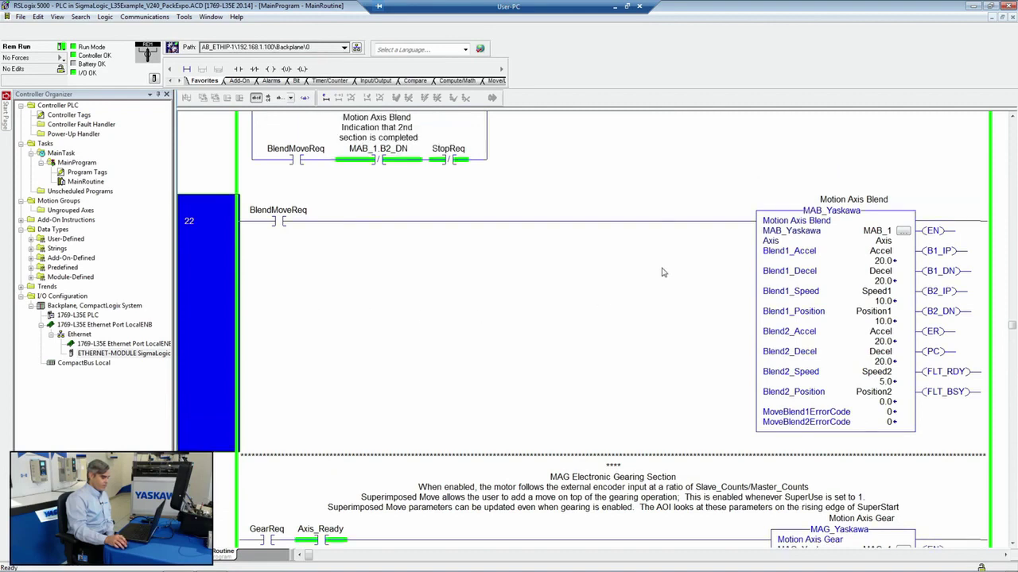
{"action": "scroll", "coordinate": [662, 272], "scroll_direction": "down", "scroll_amount": 5}
{"action": "scroll", "coordinate": [661, 272], "scroll_direction": "down", "scroll_amount": 4}
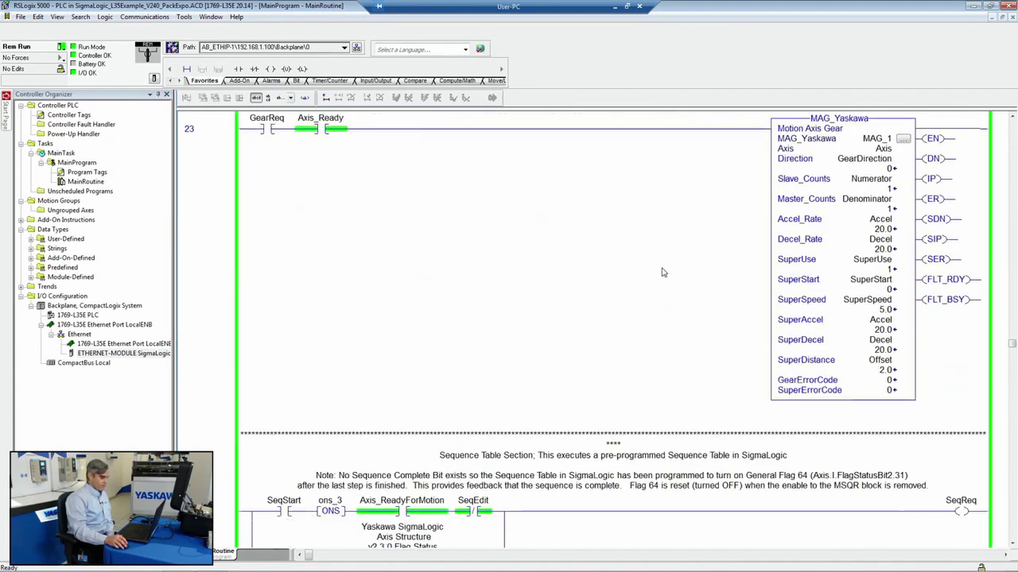
{"action": "scroll", "coordinate": [975, 381], "scroll_direction": "down", "scroll_amount": 3}
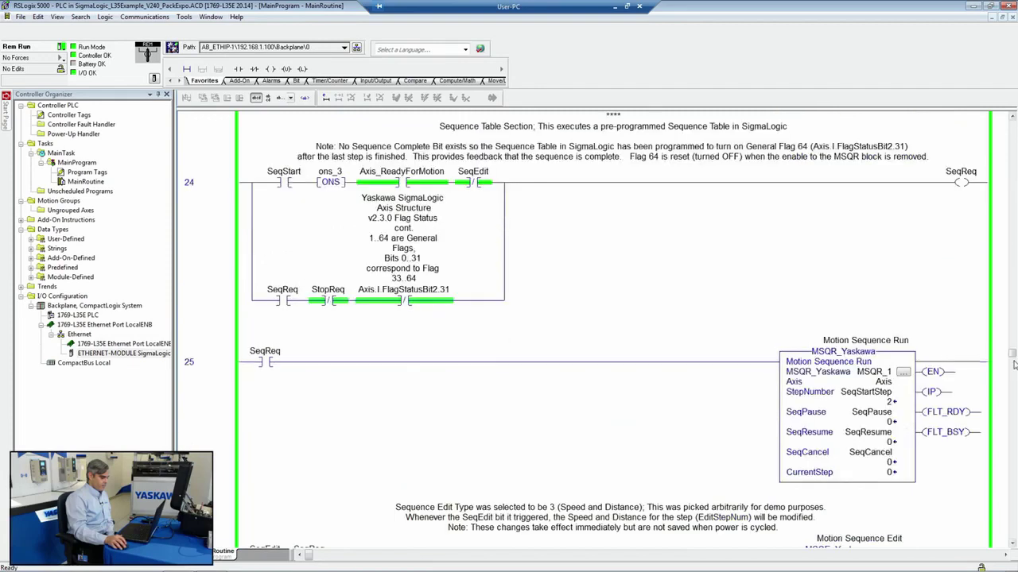
{"action": "left_click_drag", "start_coordinate": [1013, 358], "coordinate": [1012, 238]}
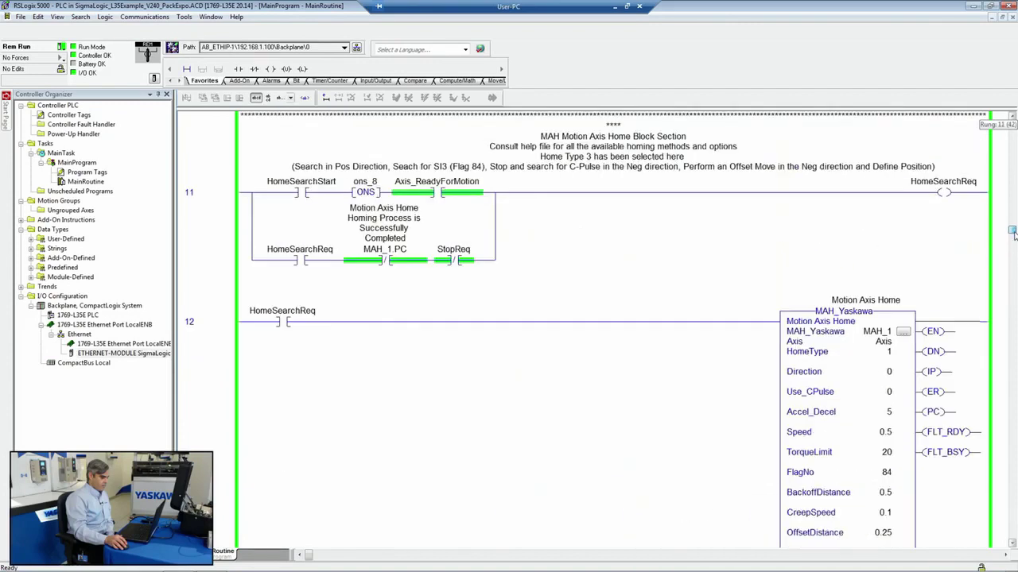
{"action": "left_click", "coordinate": [210, 344]}
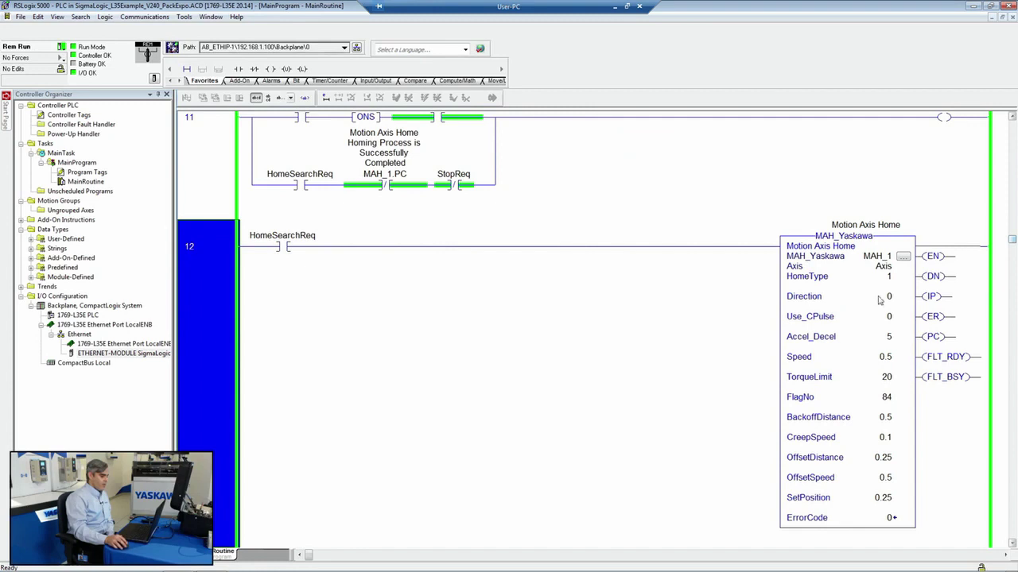
- Open Instruction Help for MAH_Yaskawa, enlarge the window, and scroll to the HomeType parameters
{"action": "right_click", "coordinate": [809, 288]}
{"action": "left_click", "coordinate": [839, 430]}
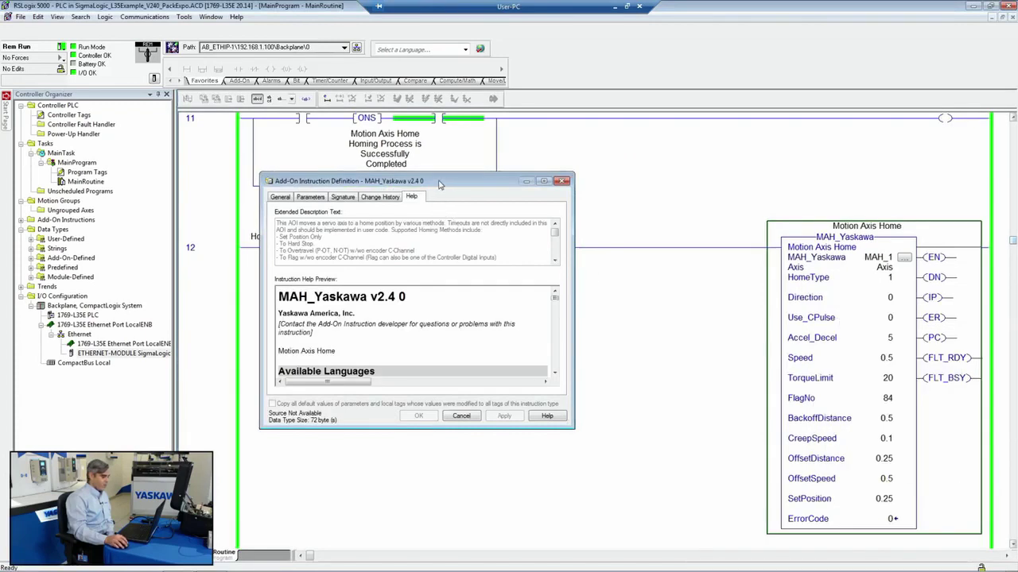
{"action": "left_click_drag", "start_coordinate": [437, 180], "coordinate": [366, 136]}
{"action": "left_click_drag", "start_coordinate": [511, 387], "coordinate": [860, 560]}
{"action": "left_click_drag", "start_coordinate": [838, 287], "coordinate": [835, 381]}
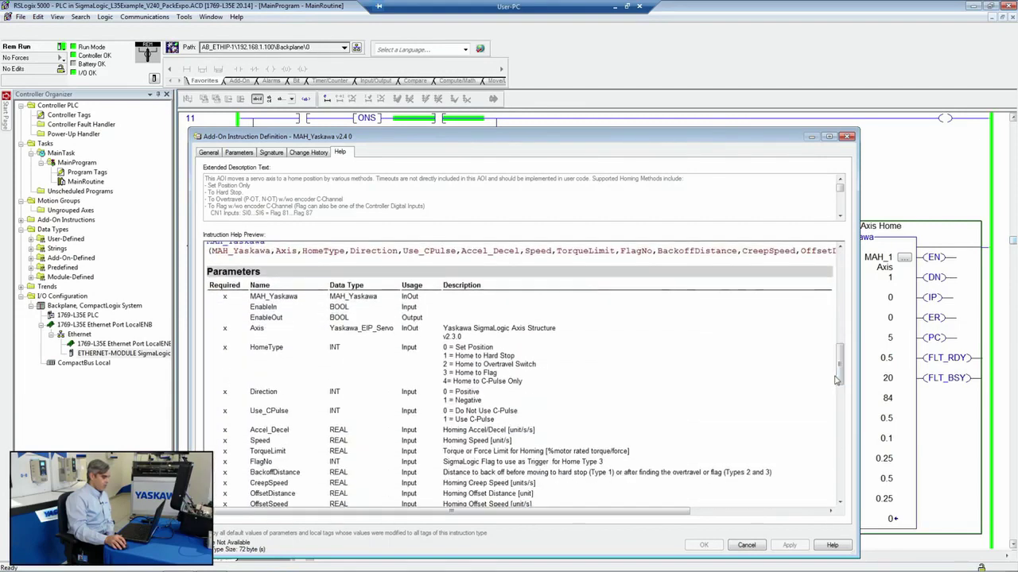